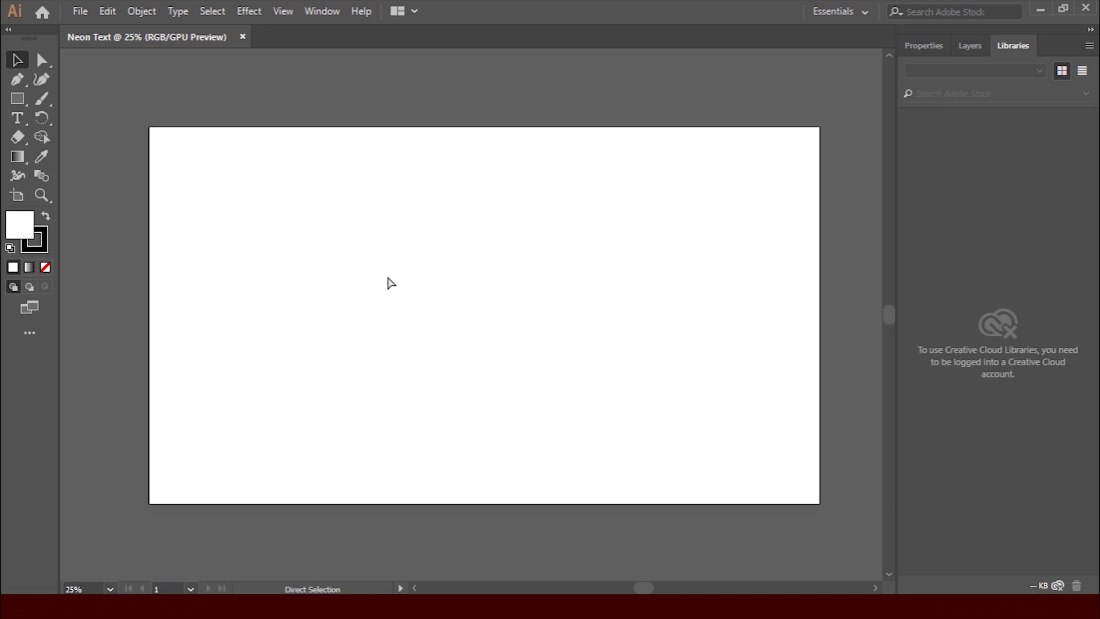
Step: Draw a 1920 × 1080 px rectangle with black fill and no stroke covering the whole artboard
left_click_drag(490, 312, 487, 307)
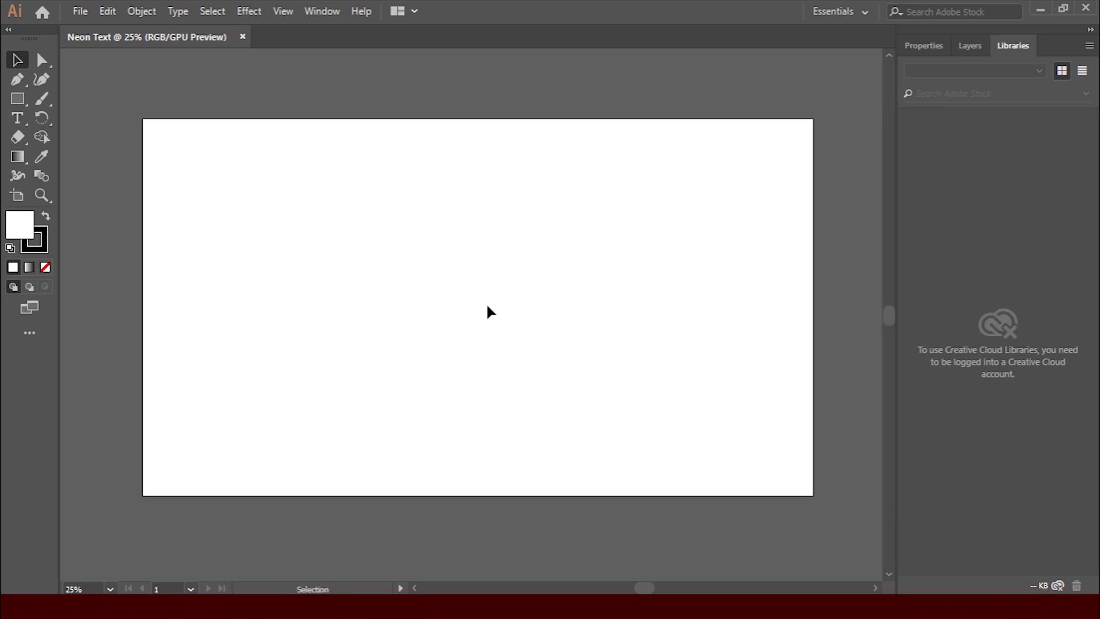
left_click(11, 101)
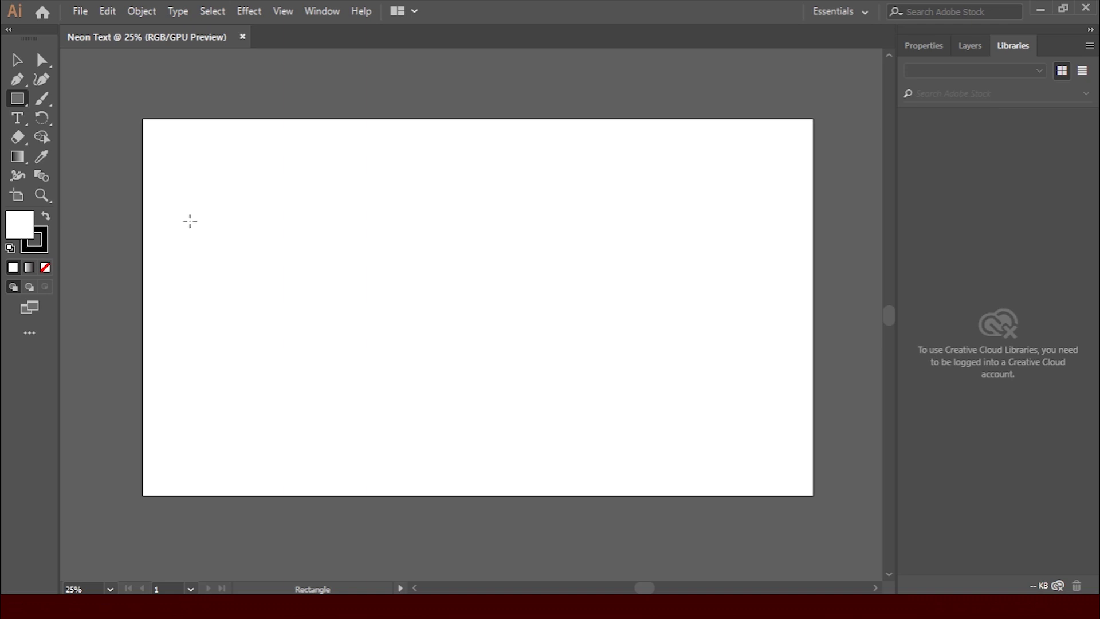
left_click(47, 216)
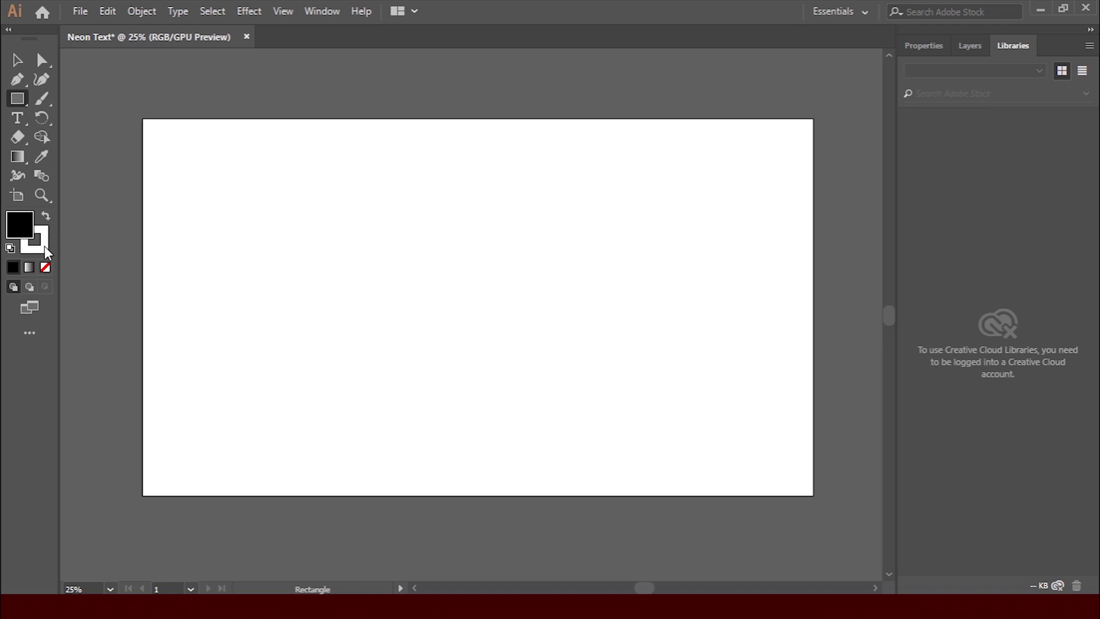
left_click(47, 253)
left_click(46, 267)
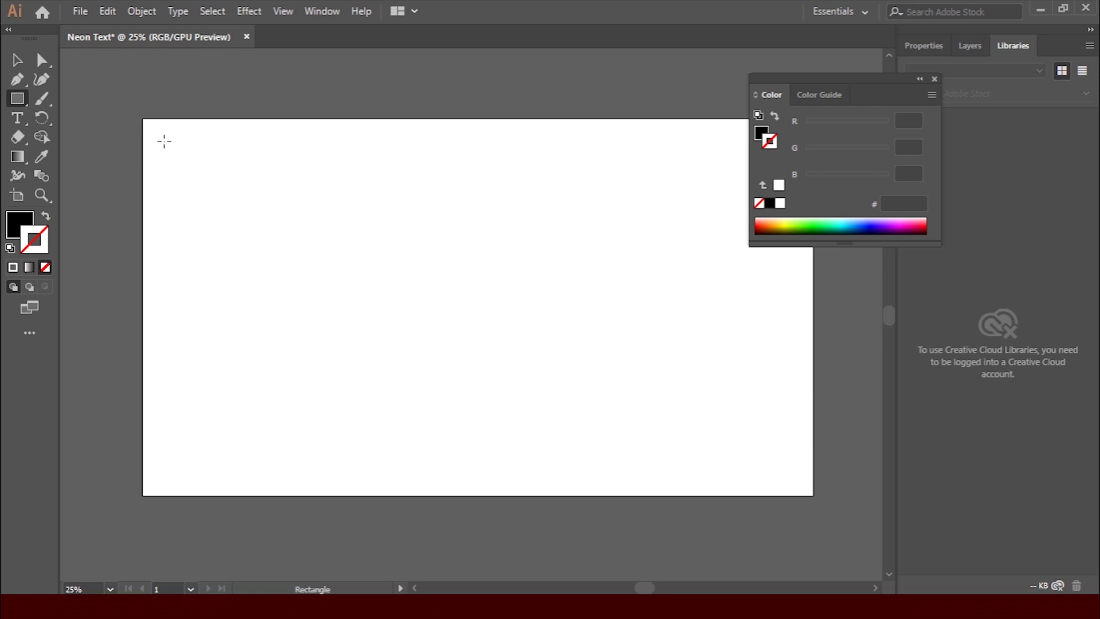
left_click_drag(144, 121, 814, 495)
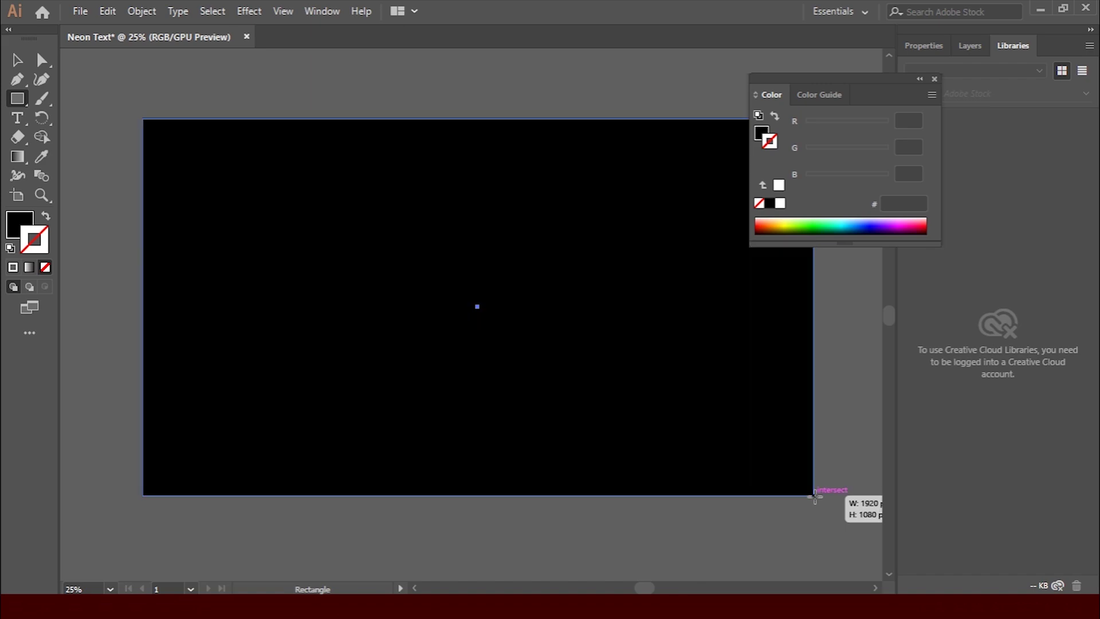
left_click(935, 80)
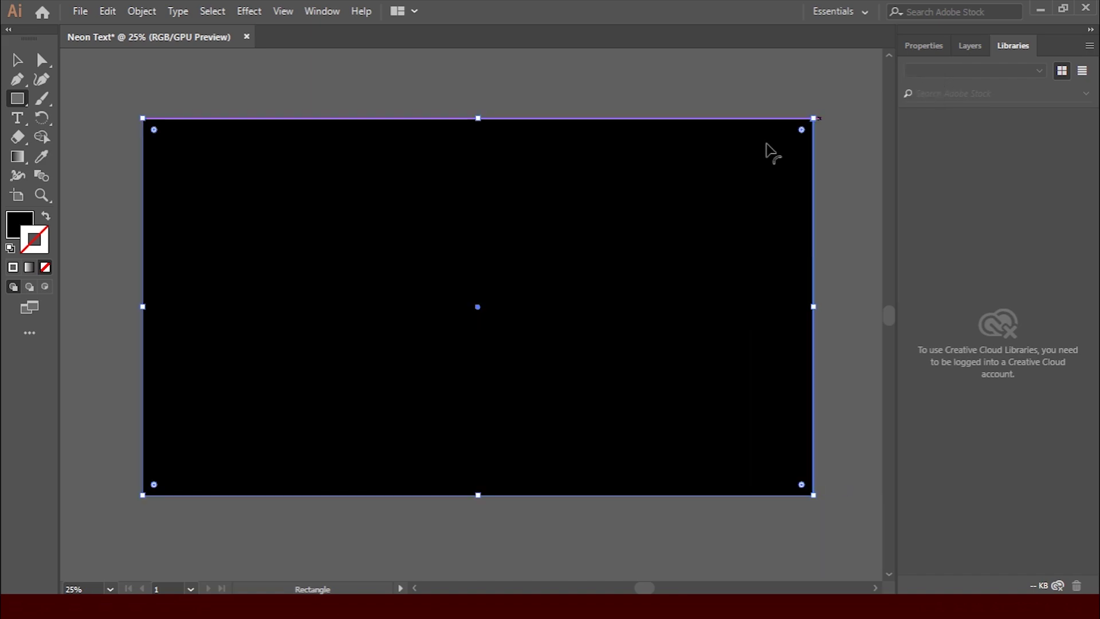
left_click(729, 222)
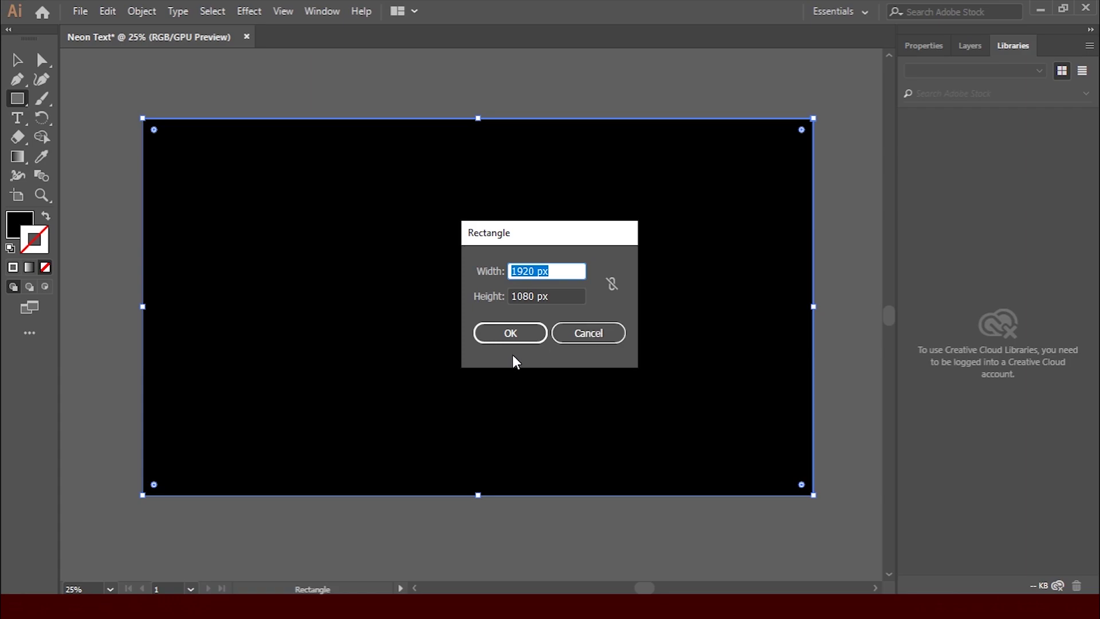
left_click(588, 333)
left_click(591, 331)
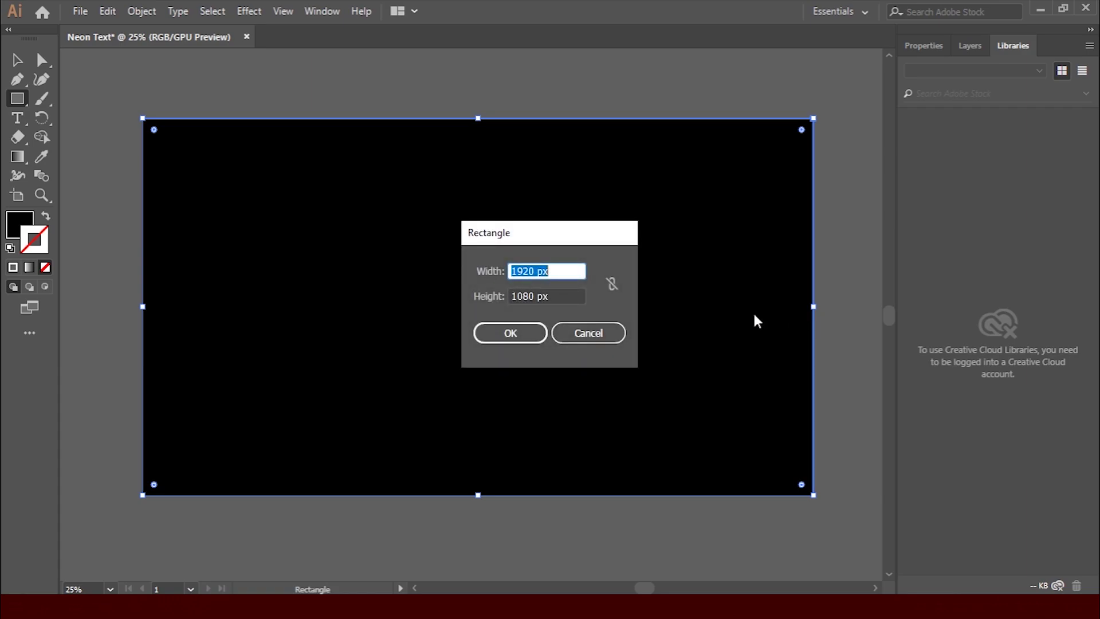
left_click(595, 334)
left_click(851, 345)
left_click(599, 339)
Step: Lock the black background rectangle
left_click(17, 59)
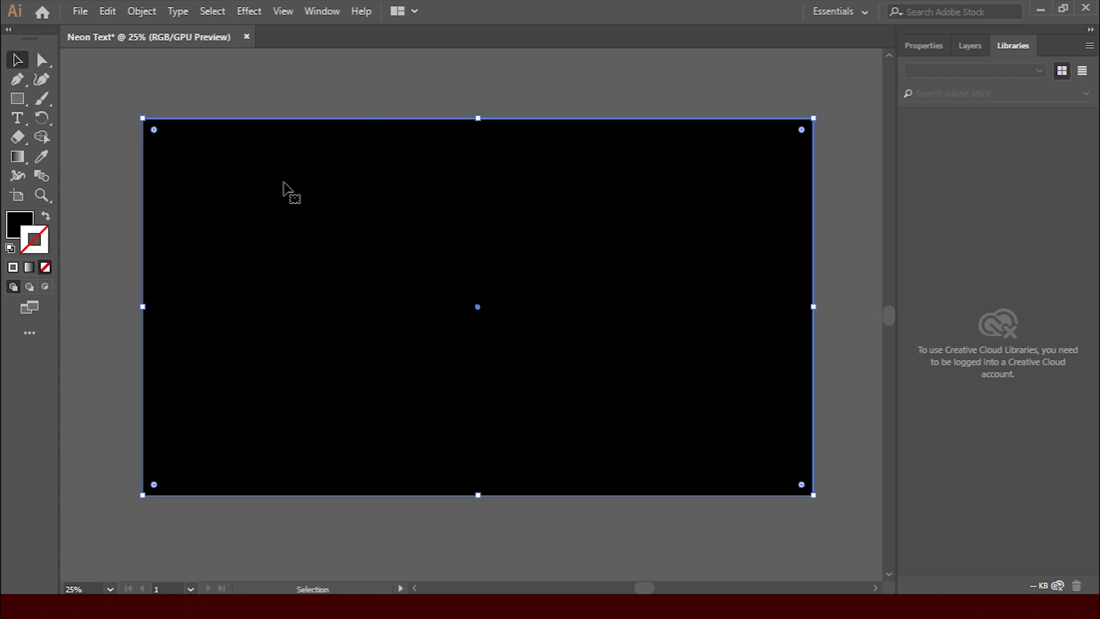
left_click(853, 284)
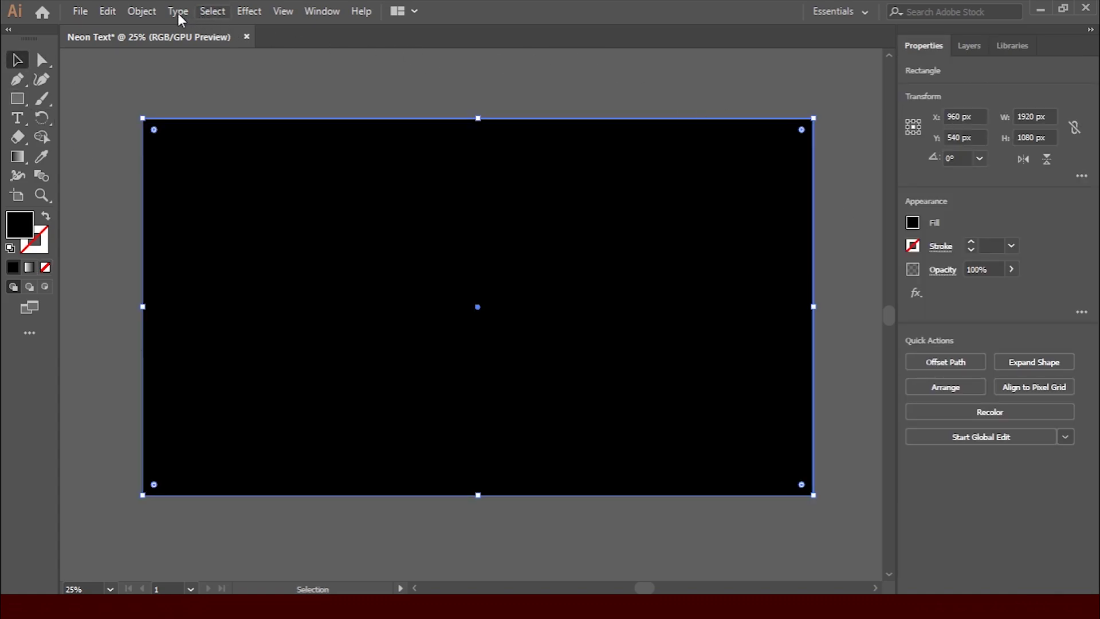
left_click(142, 11)
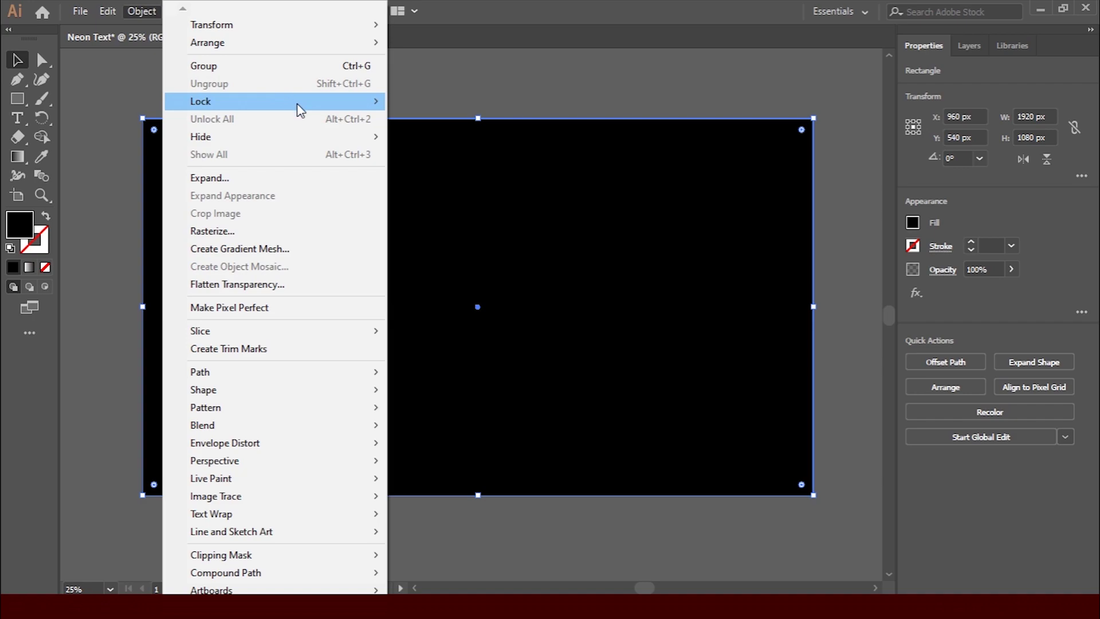
mouse_move(290, 102)
left_click(427, 102)
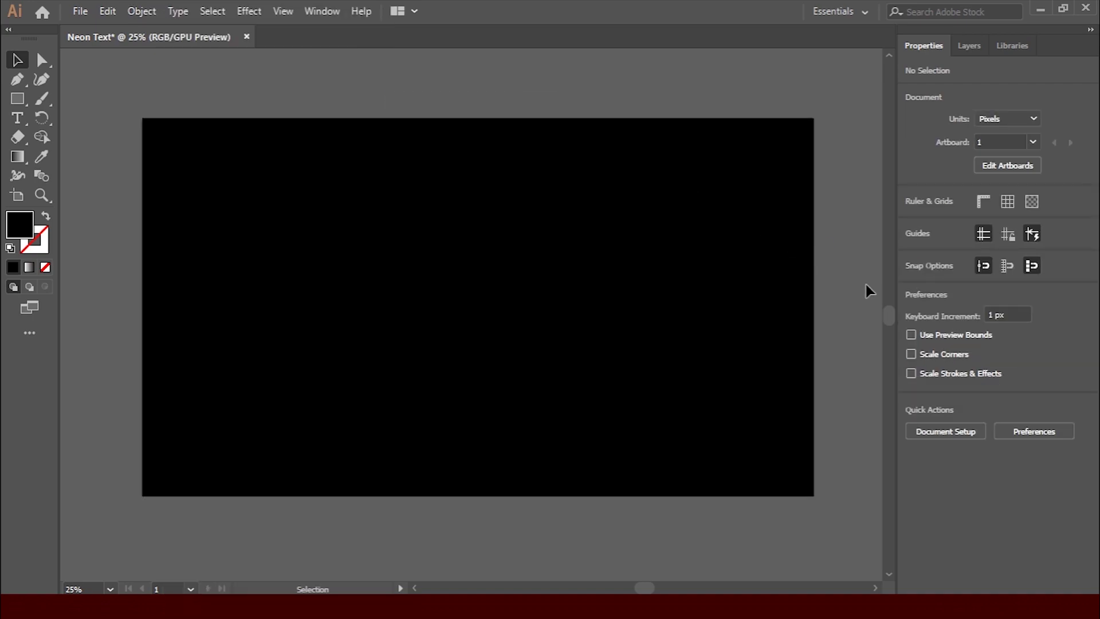
Step: Add point text with a name in capital letters on the black background
left_click(17, 118)
left_click(19, 117)
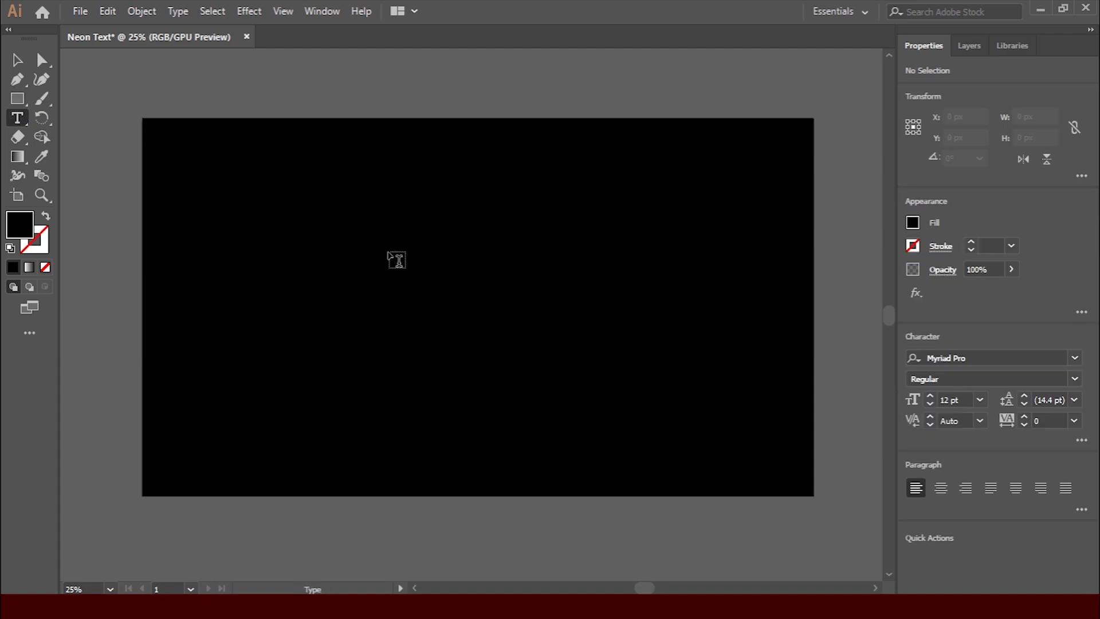
left_click(426, 270)
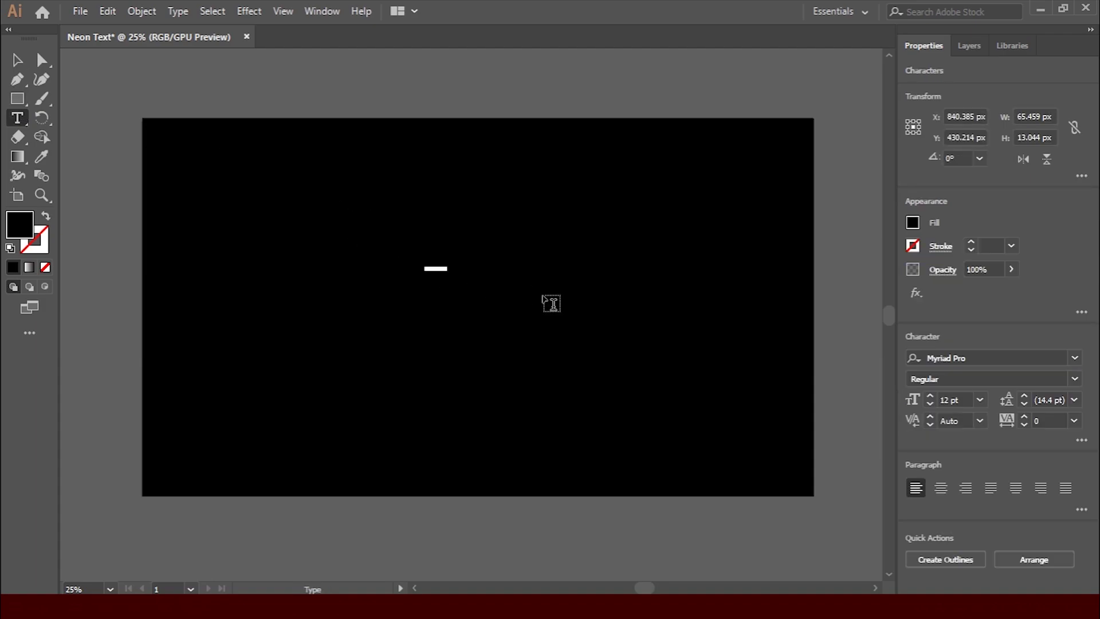
type("NE")
Step: Fill all of the text with white (FFFFFF)
key("ctrl+a")
double_click(22, 221)
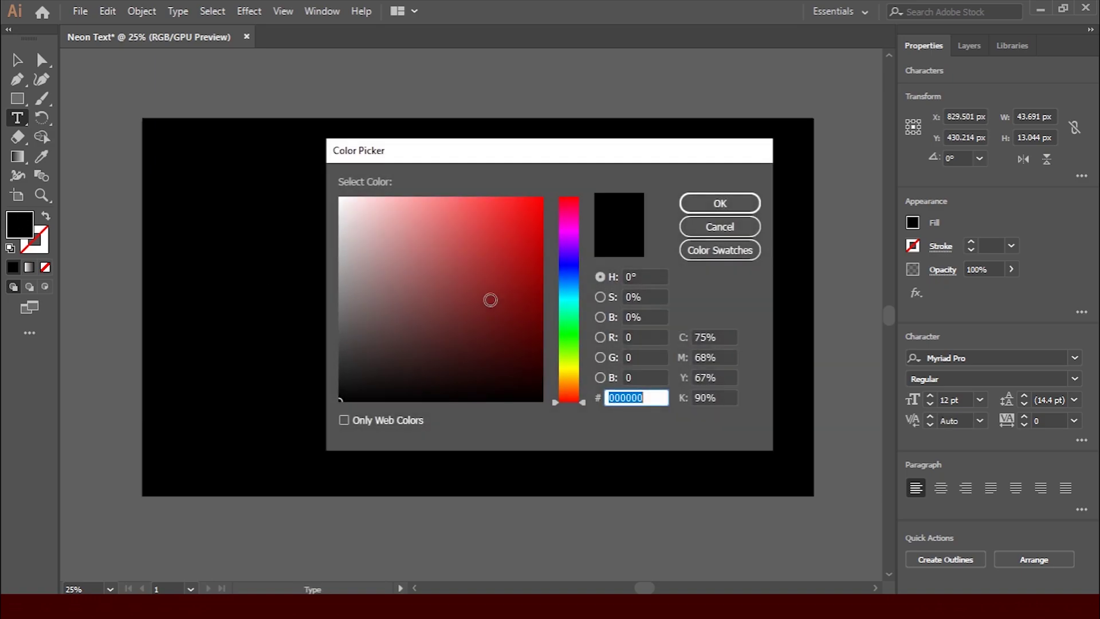
left_click_drag(351, 200, 329, 201)
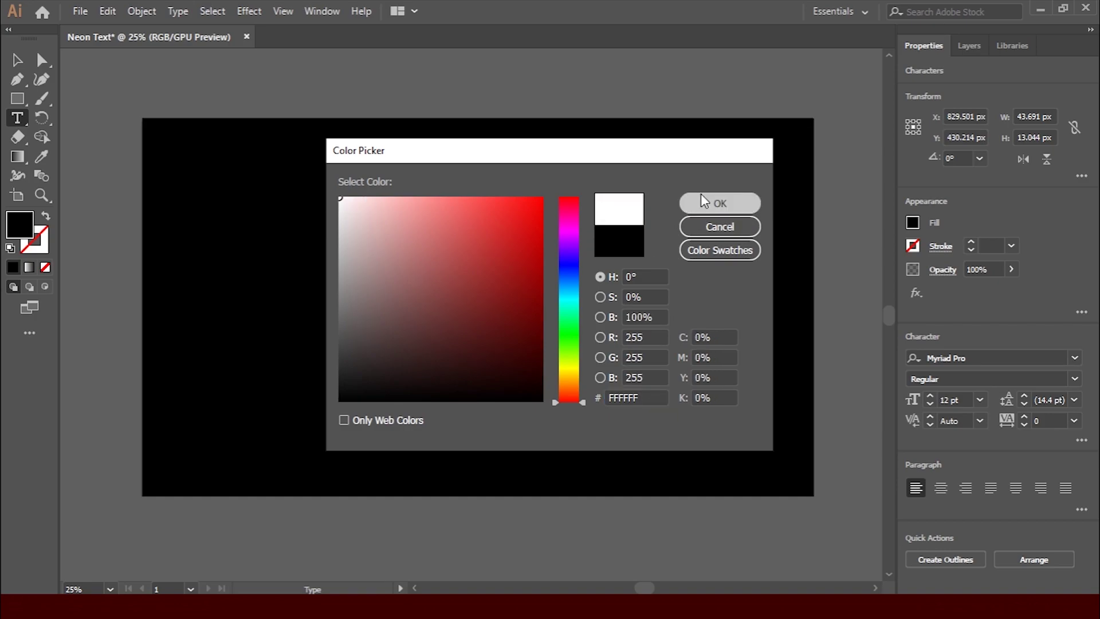
left_click(704, 201)
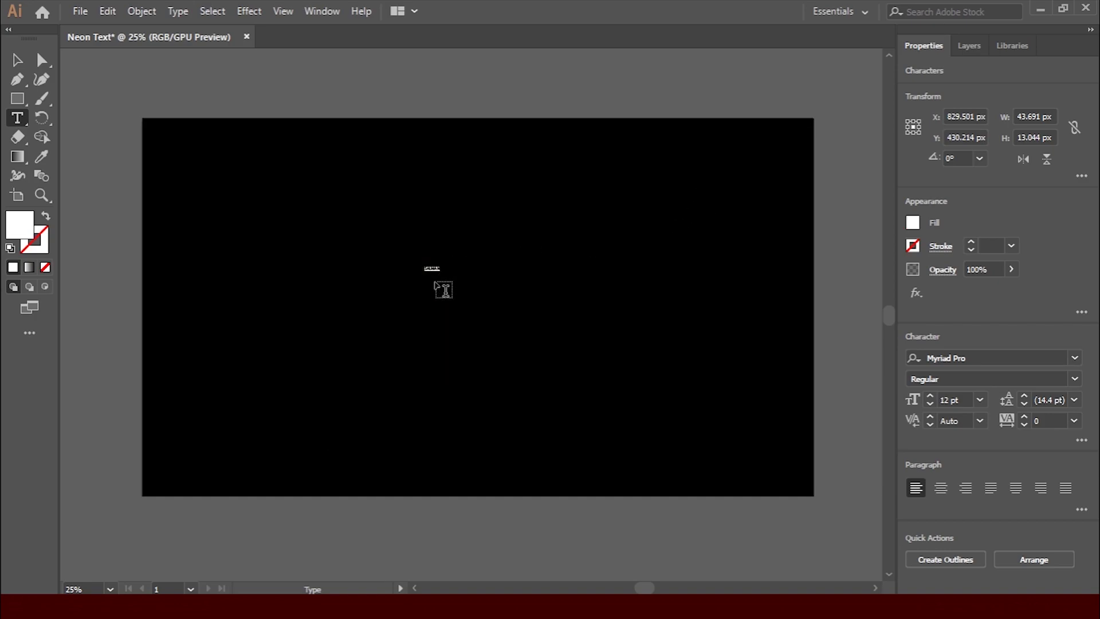
Step: Enlarge the text proportionally to about 916 px wide and move it to around the artboard's centre
left_click(17, 59)
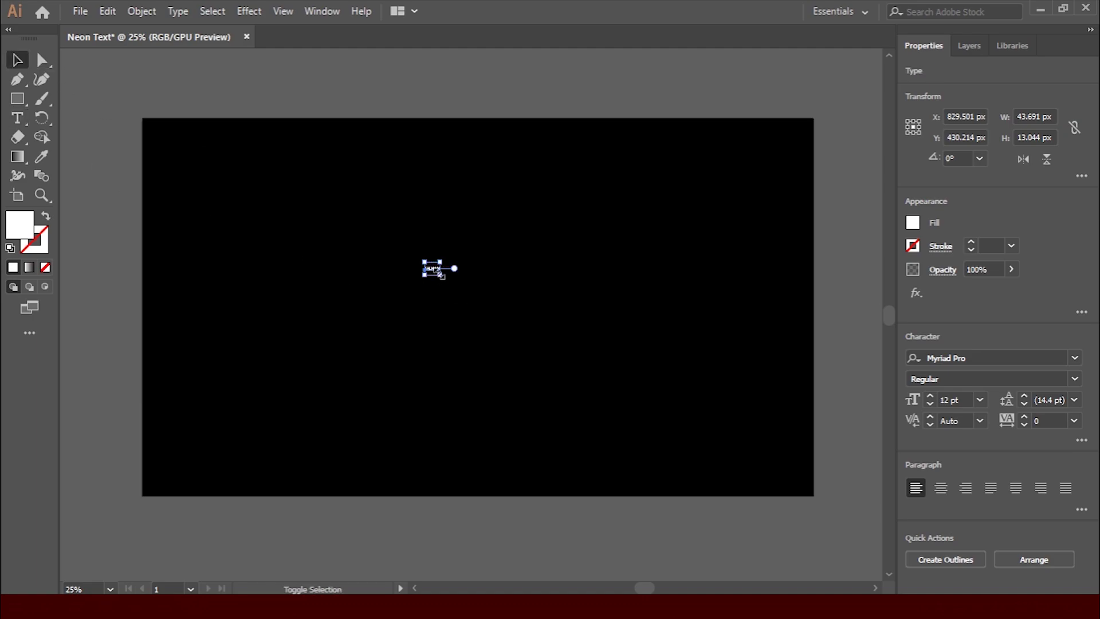
left_click_drag(442, 275, 587, 397)
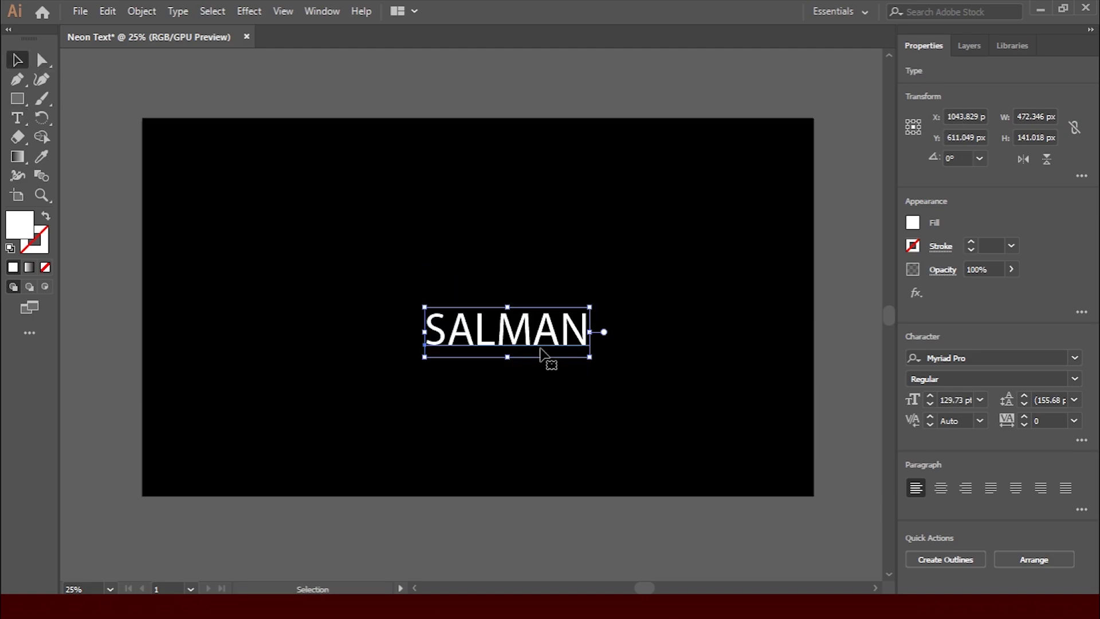
left_click_drag(535, 344, 469, 265)
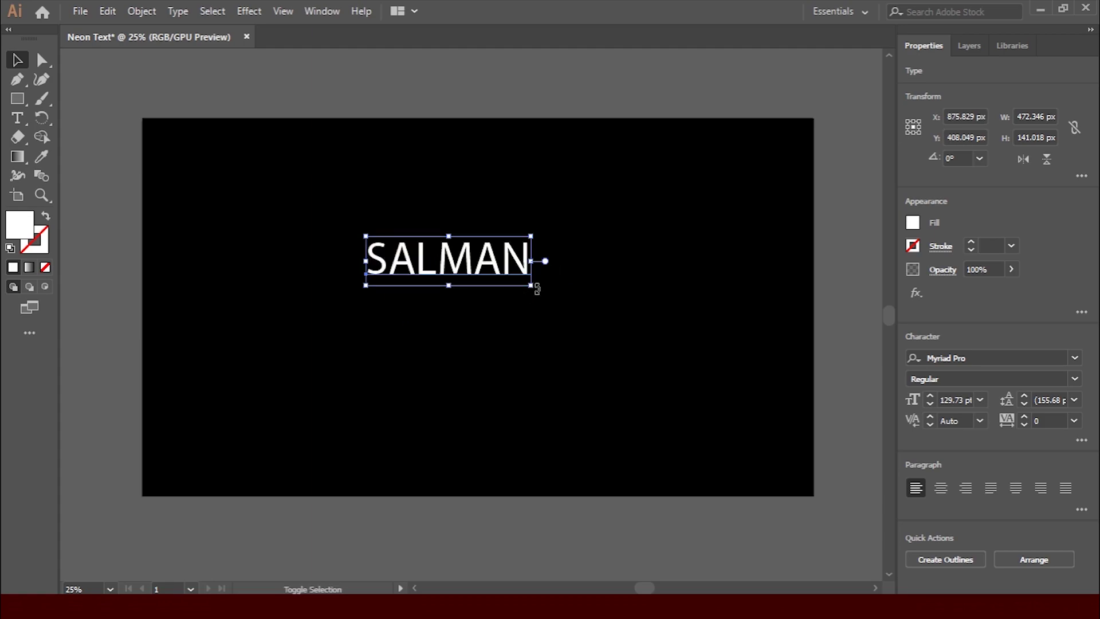
left_click_drag(531, 287, 688, 426)
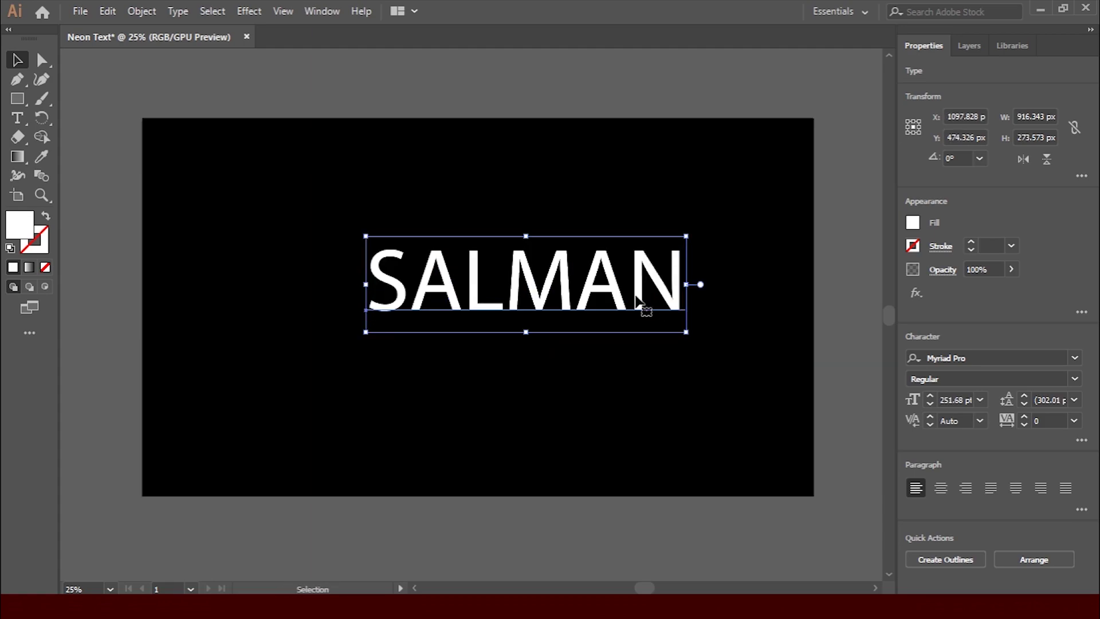
left_click_drag(642, 283, 592, 312)
left_click(838, 320)
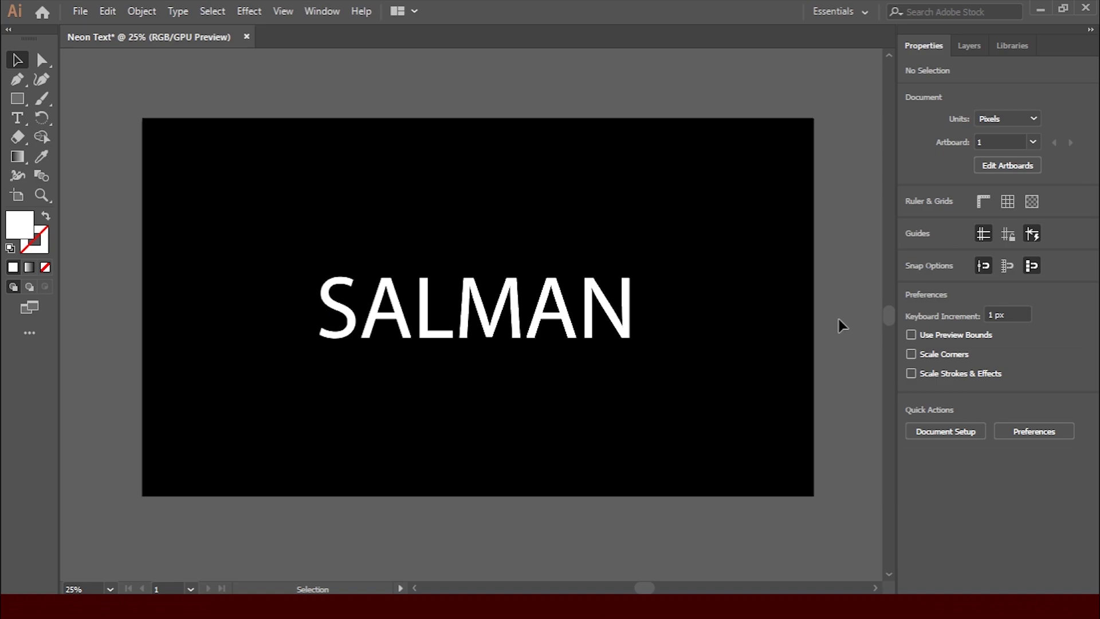
Step: Set the text's font to Arial Narrow
left_click(406, 328)
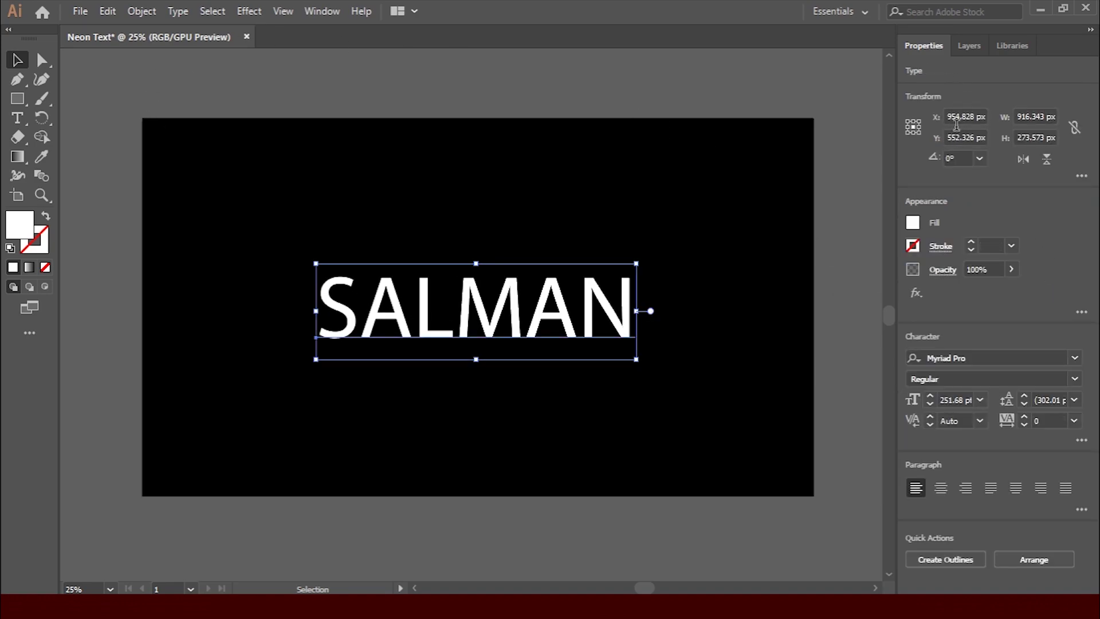
left_click(1055, 352)
key("BackSpace")
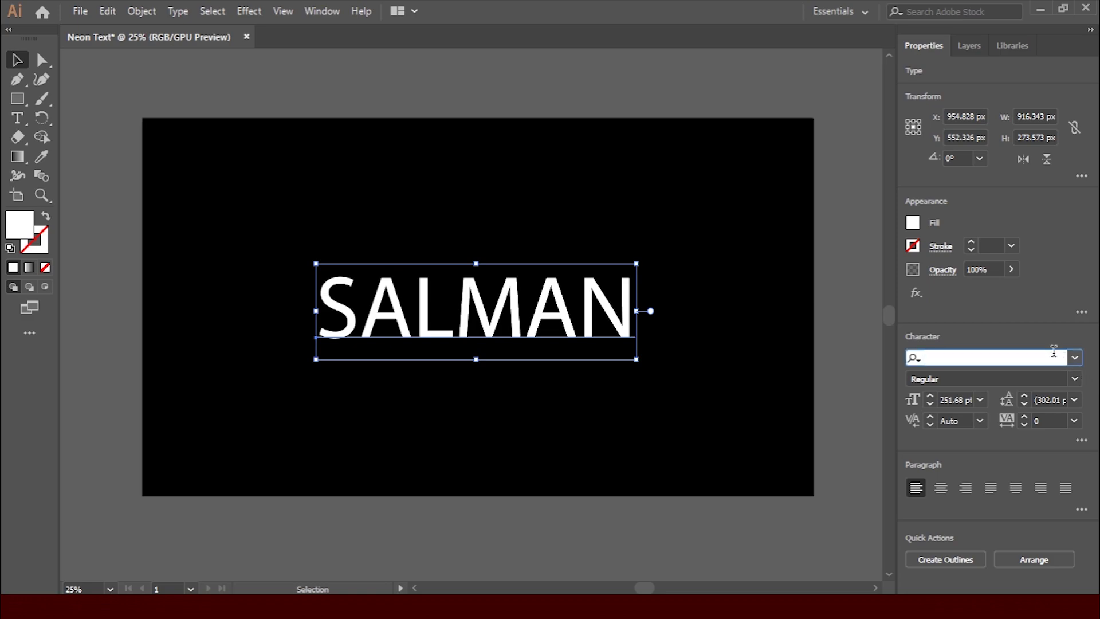
type("ari")
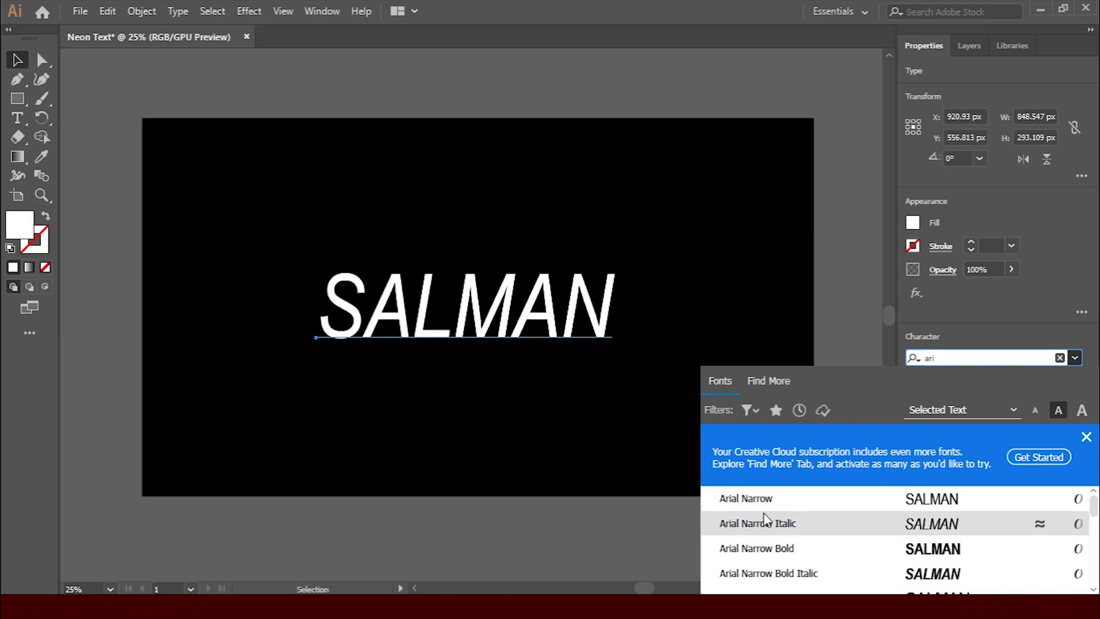
left_click(762, 504)
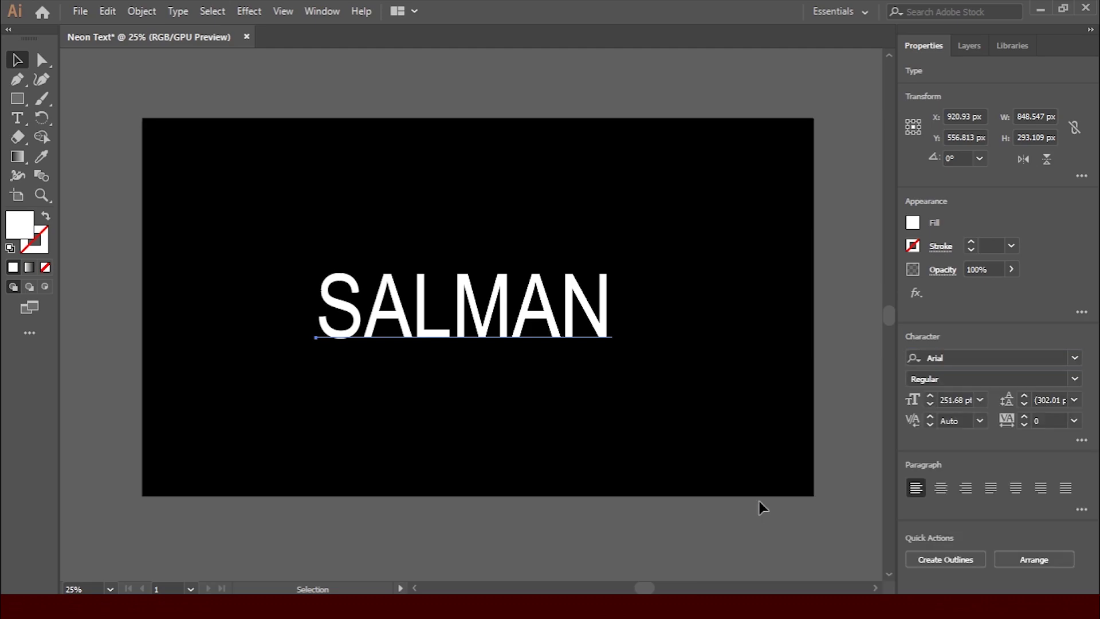
left_click(840, 343)
Step: Convert the text to outlines
left_click(504, 295)
left_click(176, 11)
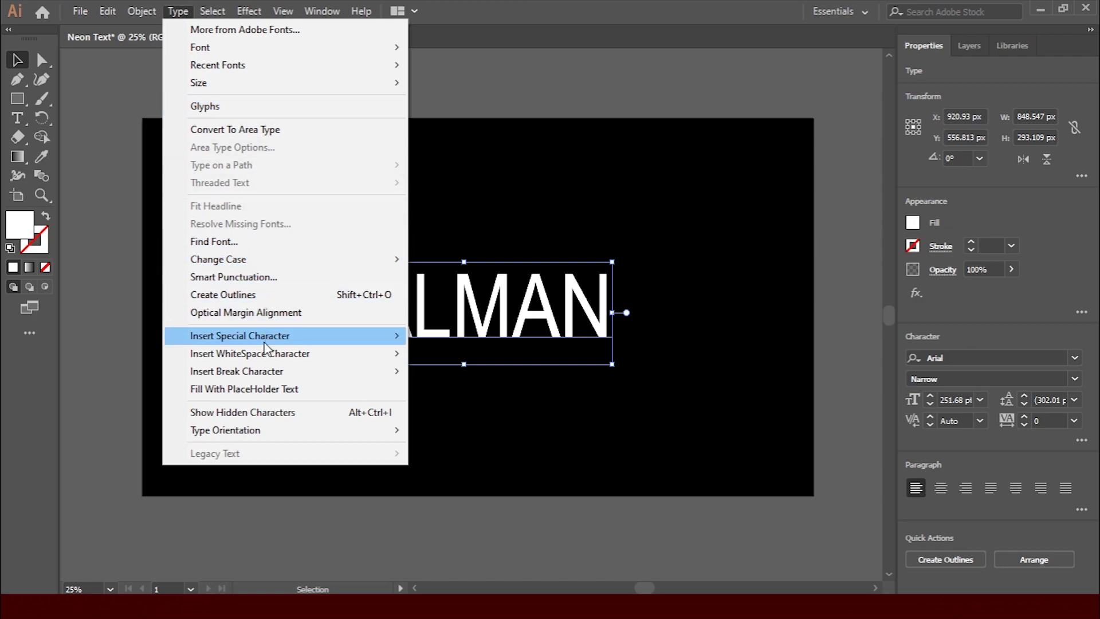
left_click(263, 295)
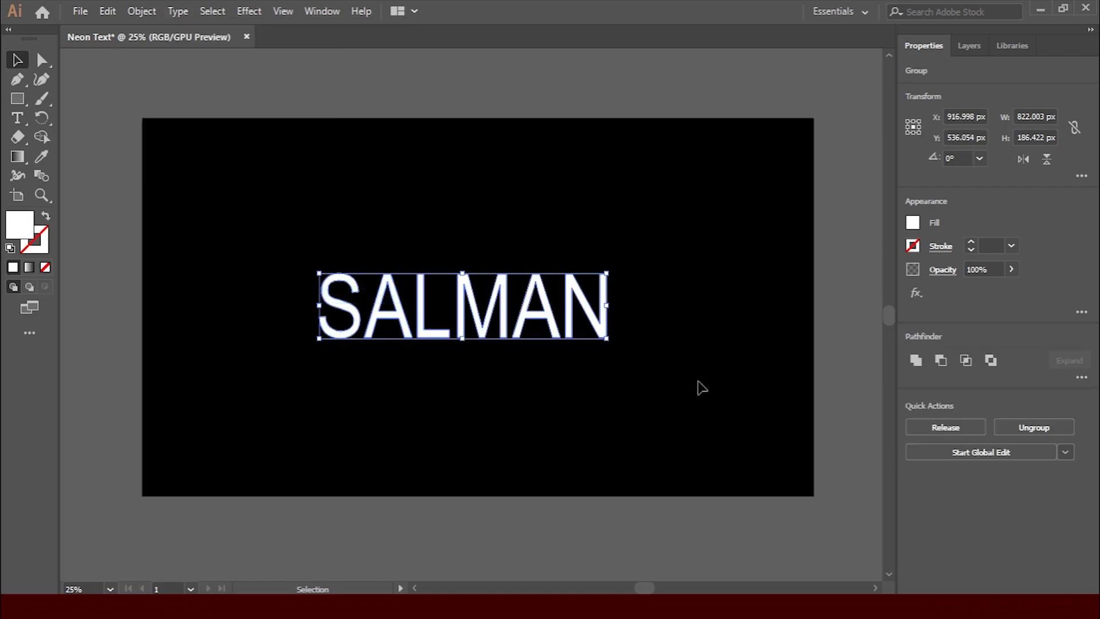
Step: Show the SVG Interactivity panel and dock it in the group with Properties, Layers and Libraries
left_click(335, 12)
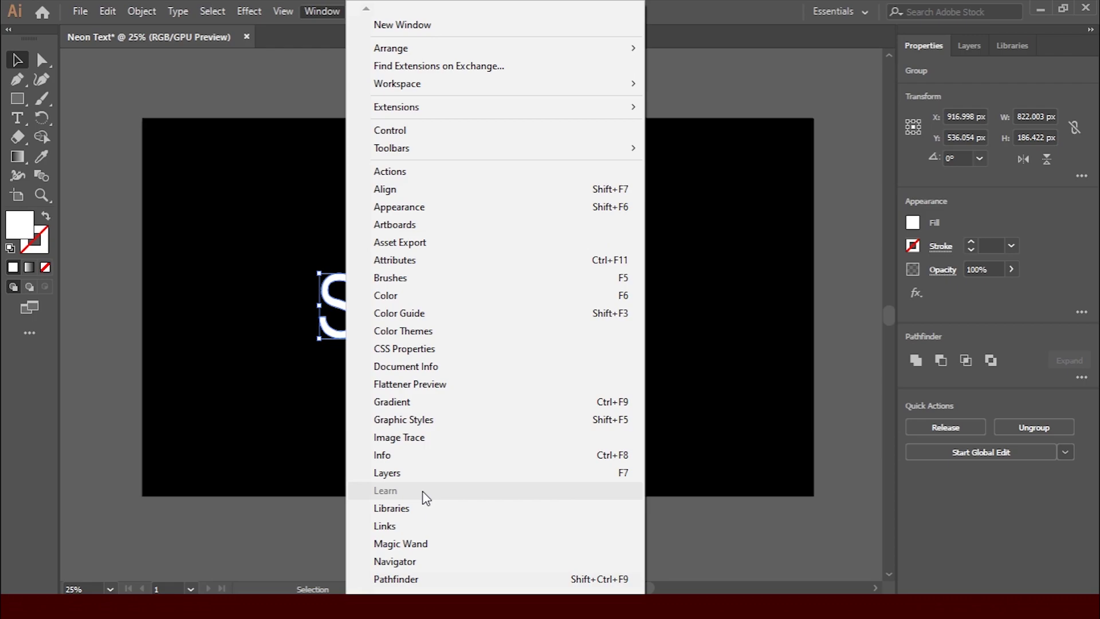
mouse_move(396, 602)
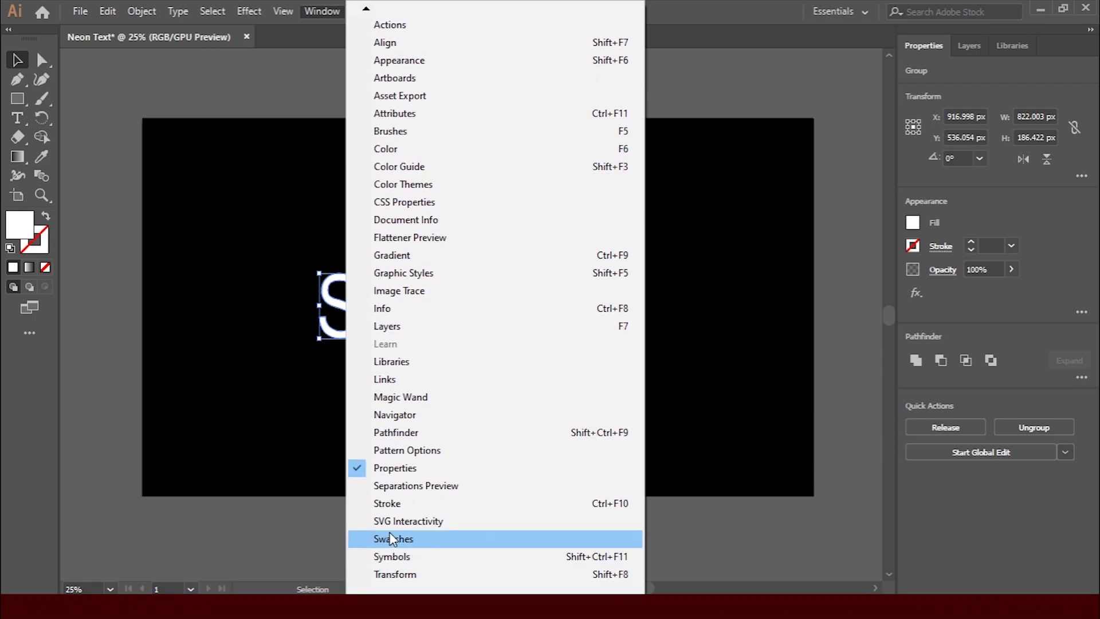
left_click(392, 535)
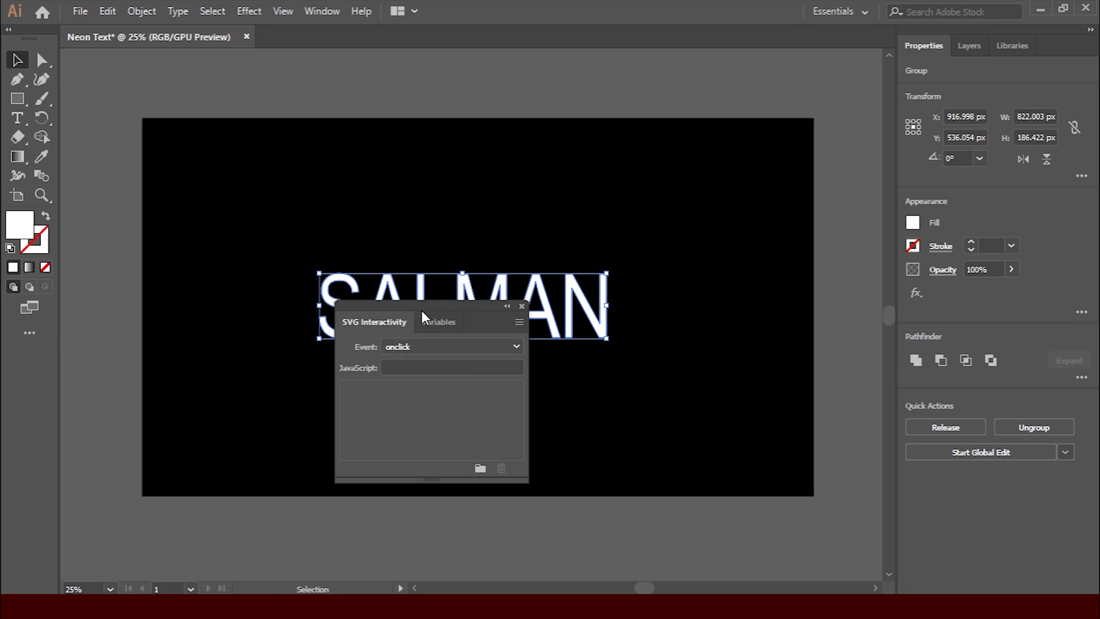
left_click_drag(421, 310, 1060, 50)
left_click(1049, 47)
left_click(977, 43)
left_click(1019, 41)
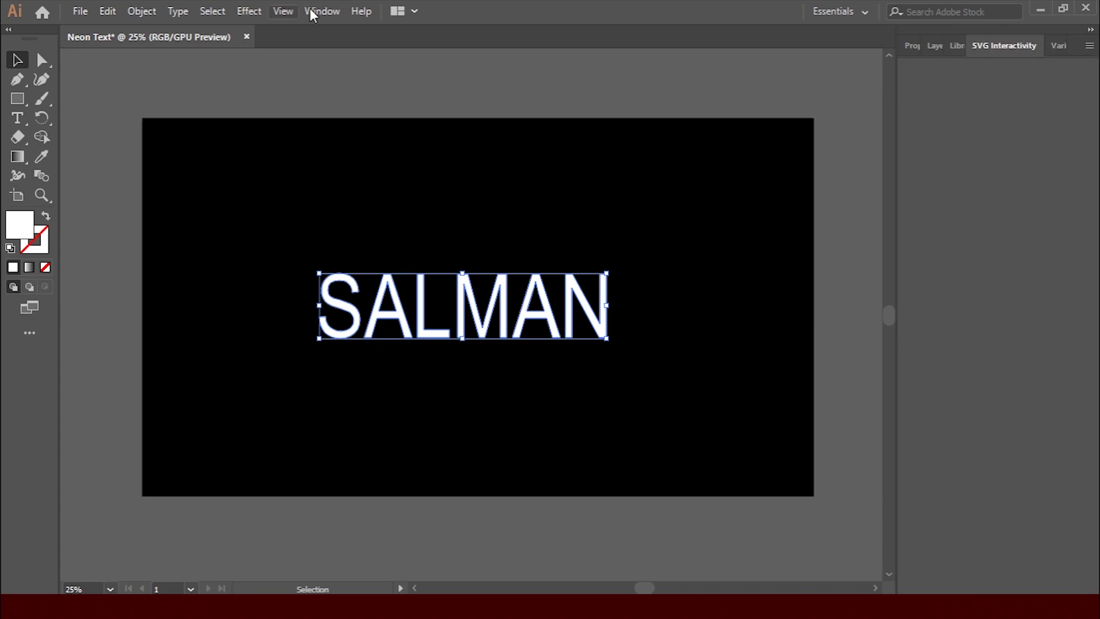
Step: Dock the Swatches panel beneath the docked panel group and fill the outlined text with the bright magenta swatch
left_click(312, 10)
left_click(411, 542)
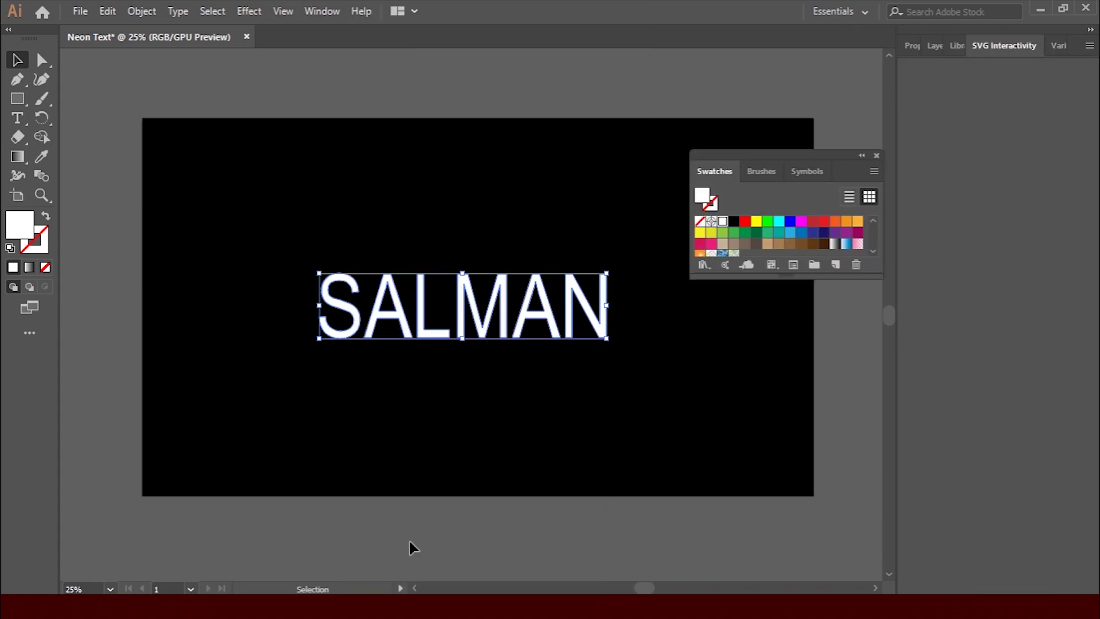
left_click_drag(786, 159, 991, 63)
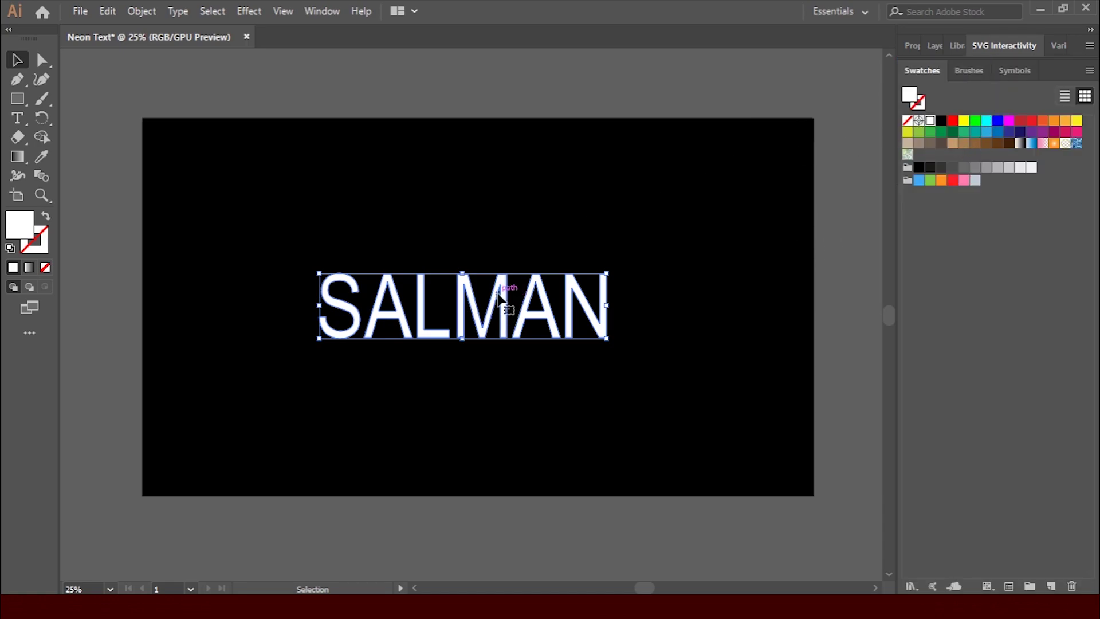
left_click(1009, 121)
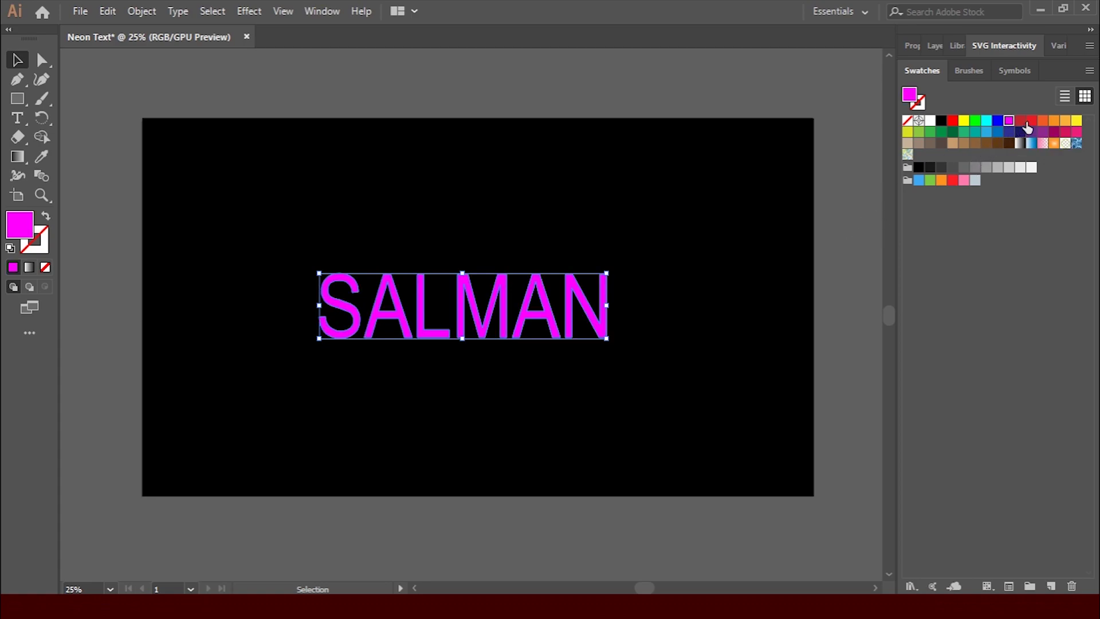
Step: Redefine the RGB Magenta swatch as a deeper pink with red at 230 and a lower blue value, and use it on the text
left_click(964, 181)
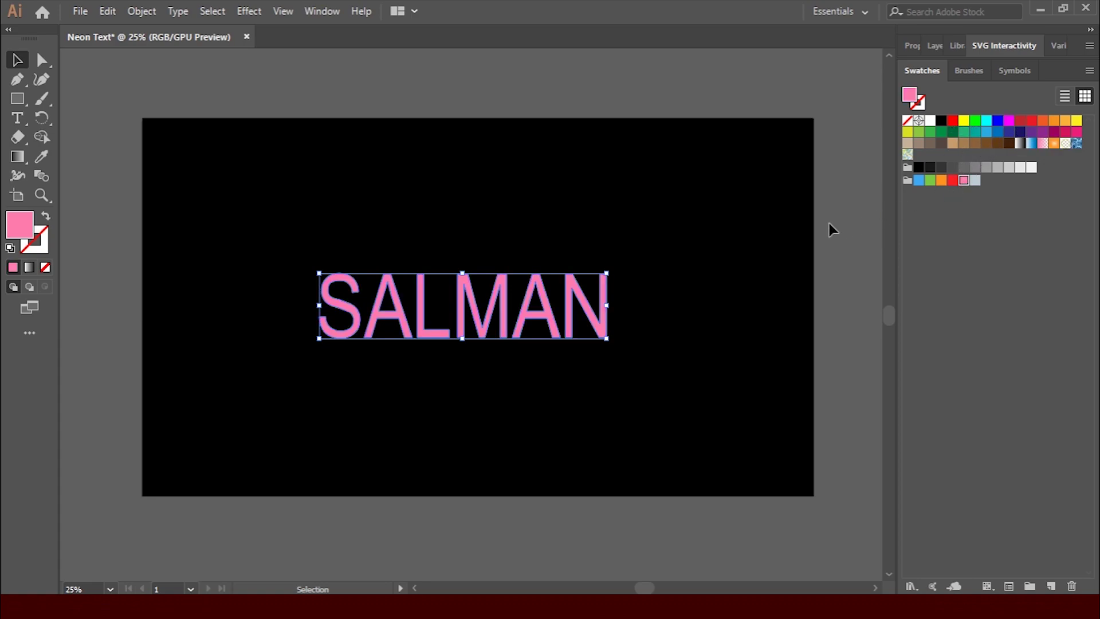
left_click(1010, 121)
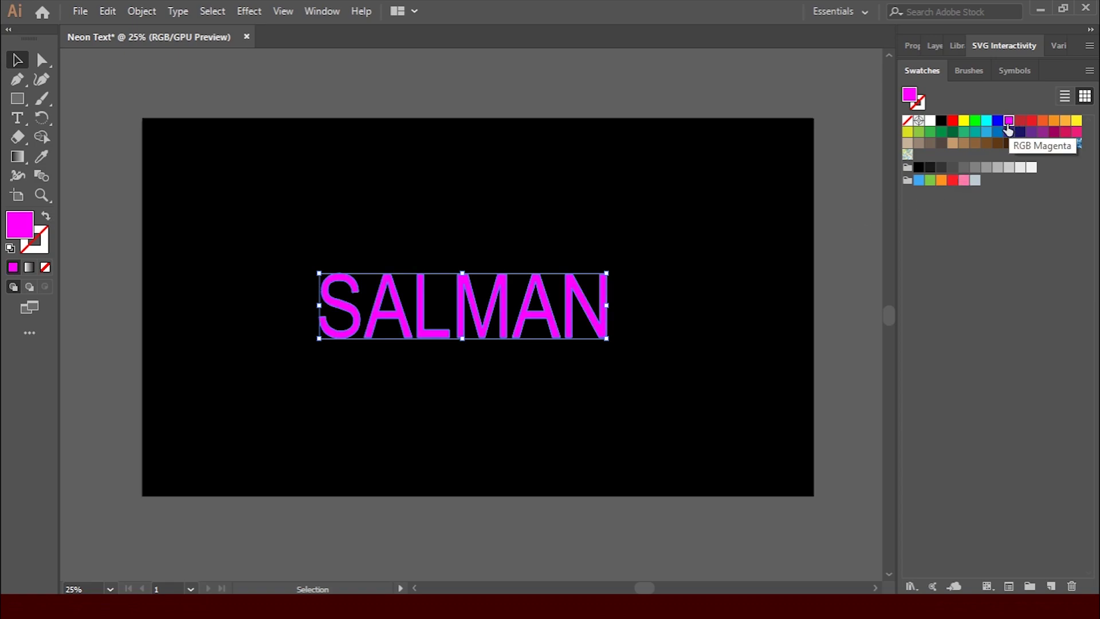
double_click(1009, 122)
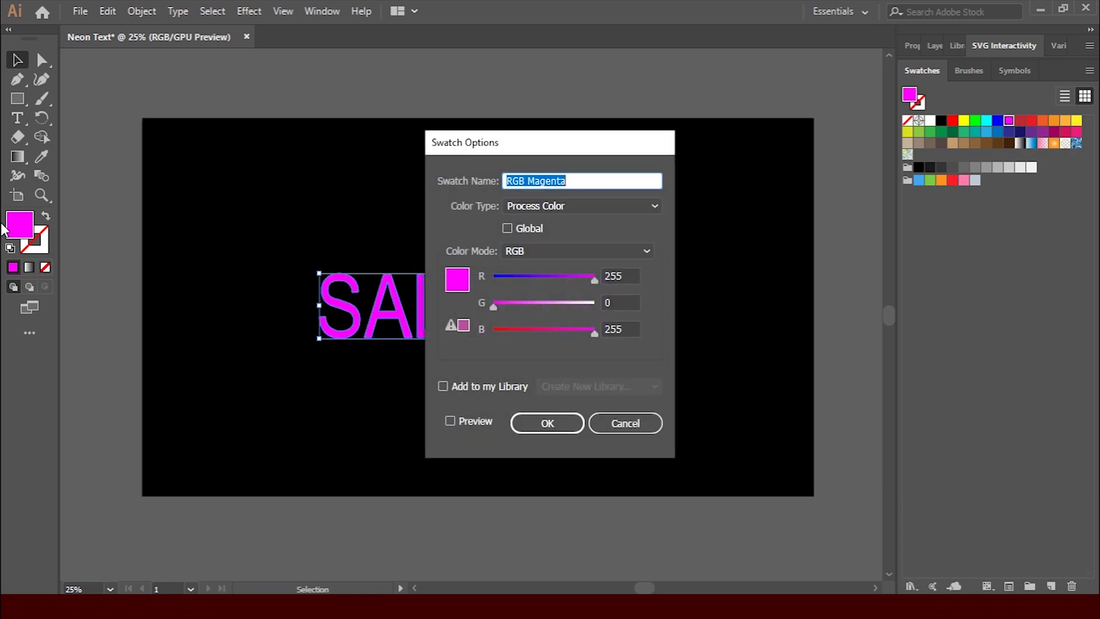
left_click(631, 277)
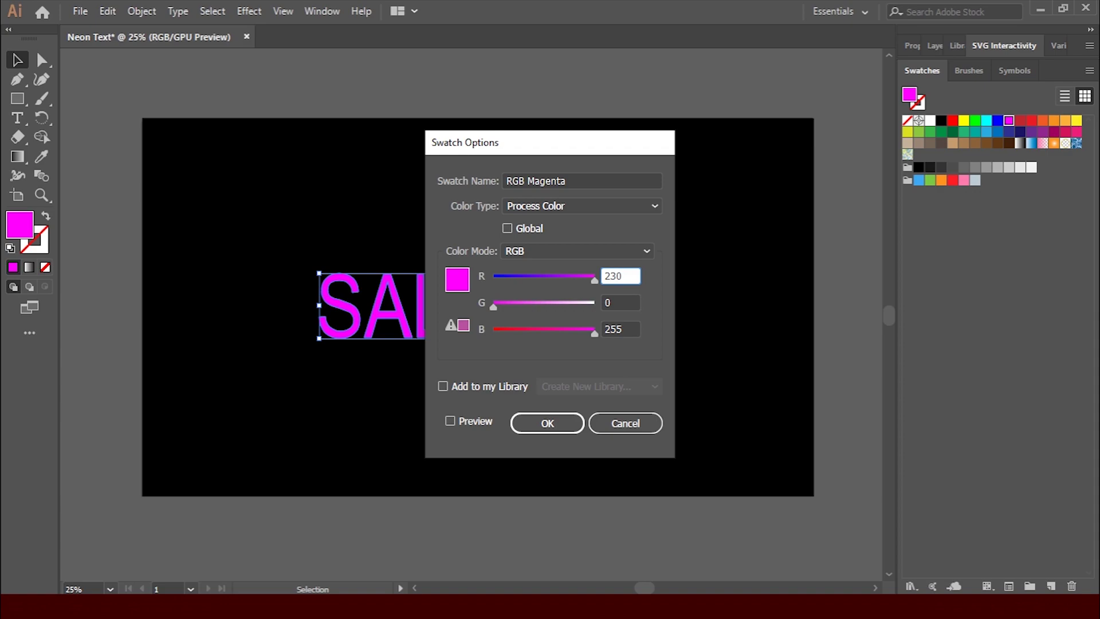
key("Tab")
key("Tab")
type("1")
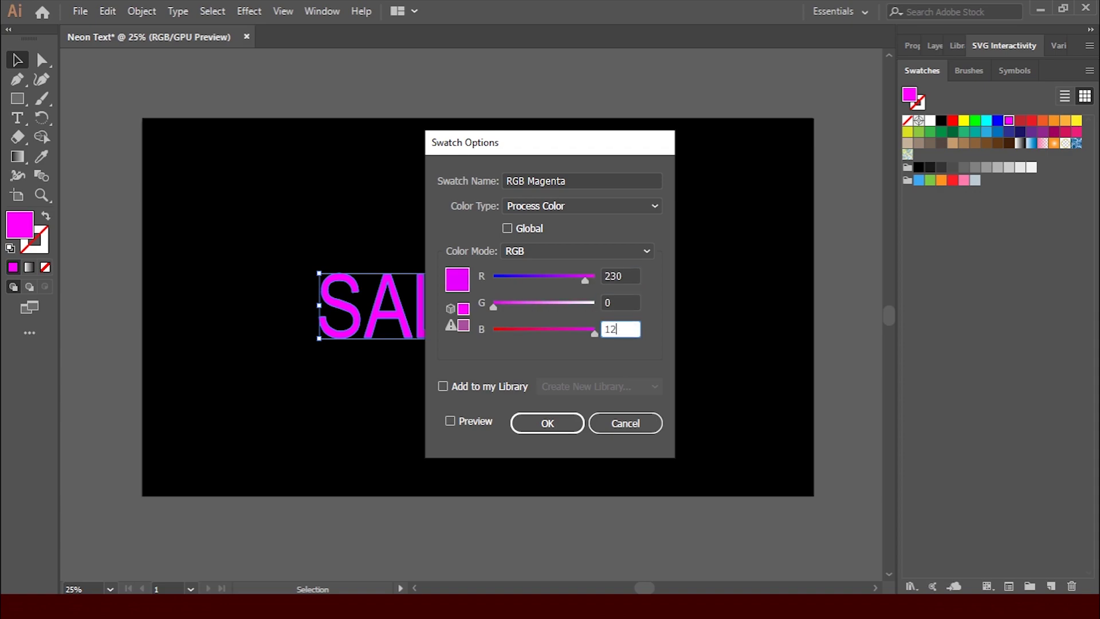
left_click(548, 423)
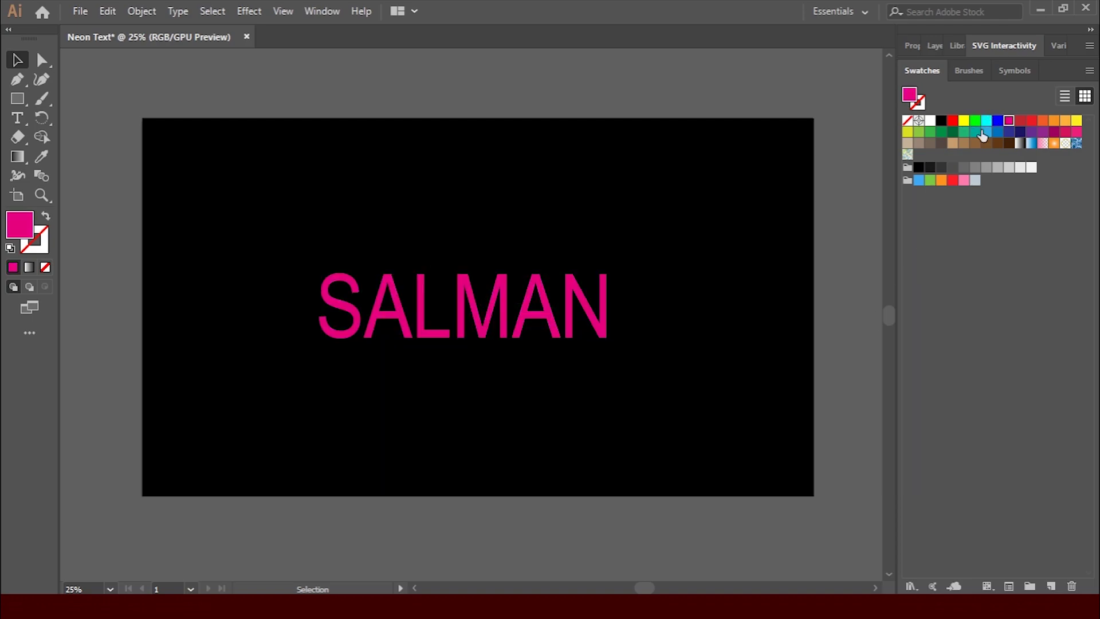
left_click(573, 286)
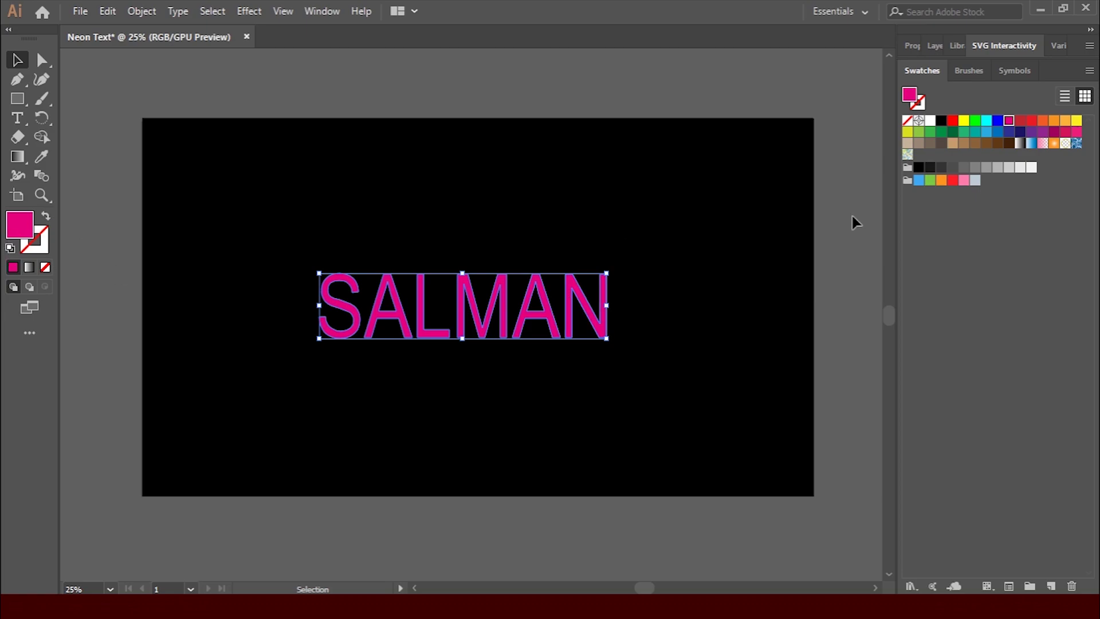
Step: Make the edited RGB Magenta swatch a global colour and deselect the text
double_click(1010, 125)
left_click(522, 227)
left_click(563, 424)
left_click(671, 287)
Step: Start Offset Path on the outlined text and preview a 10 px offset
left_click(142, 11)
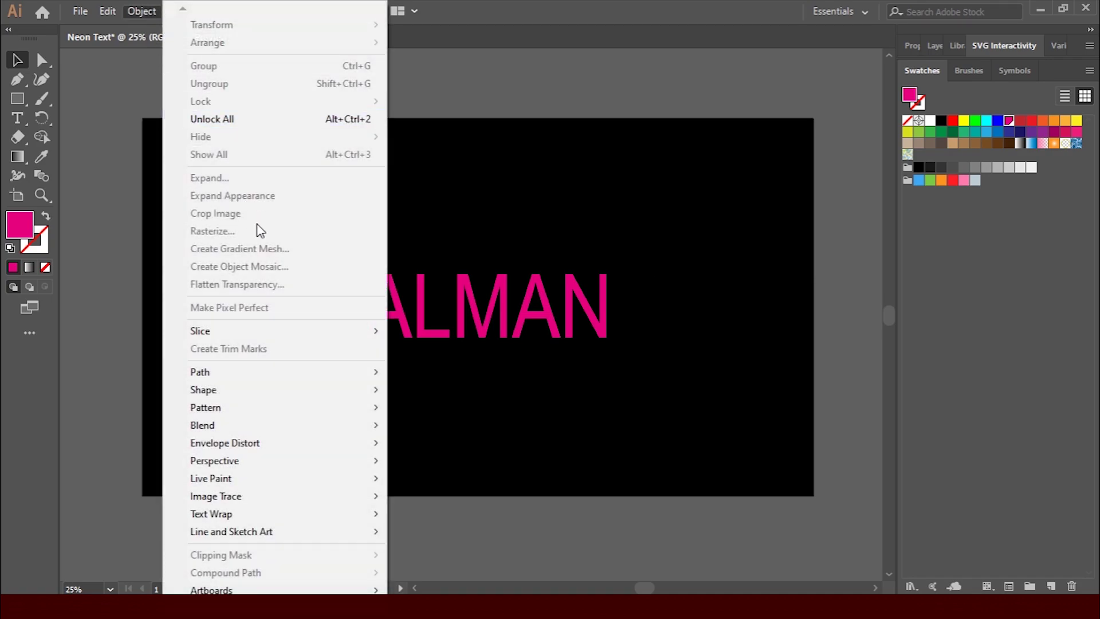
mouse_move(264, 370)
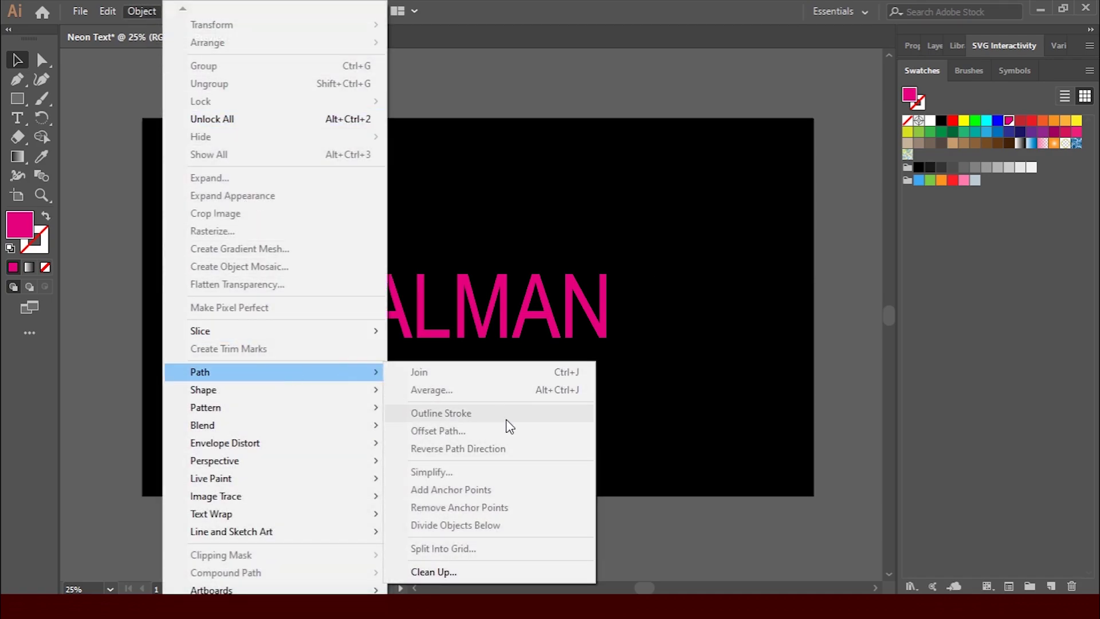
left_click(480, 331)
left_click(135, 13)
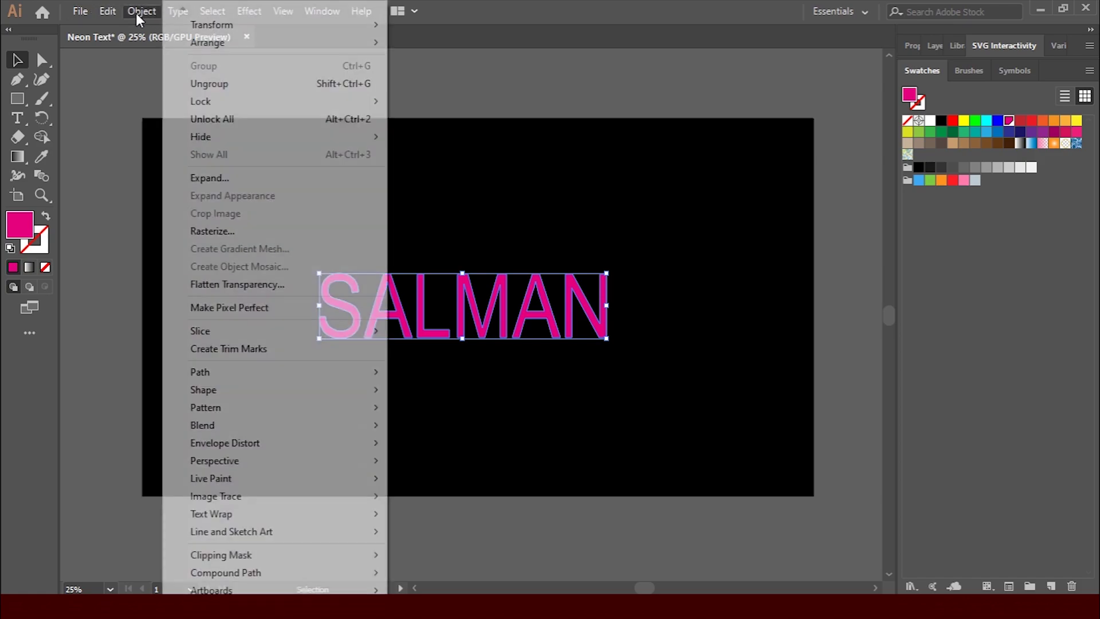
mouse_move(305, 374)
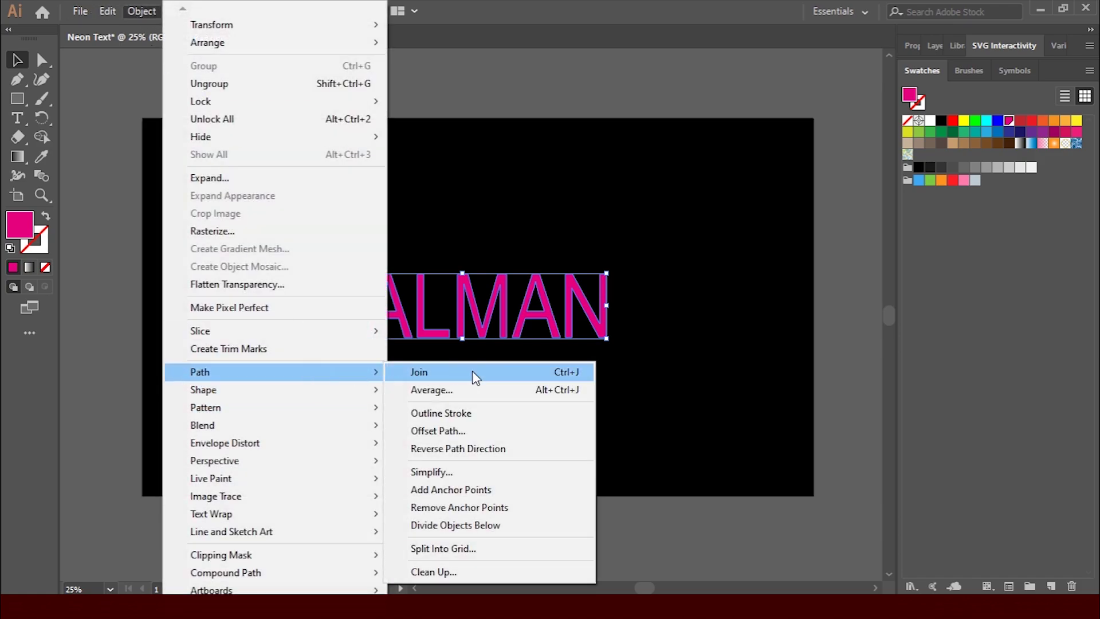
left_click(483, 430)
left_click_drag(484, 221, 143, 78)
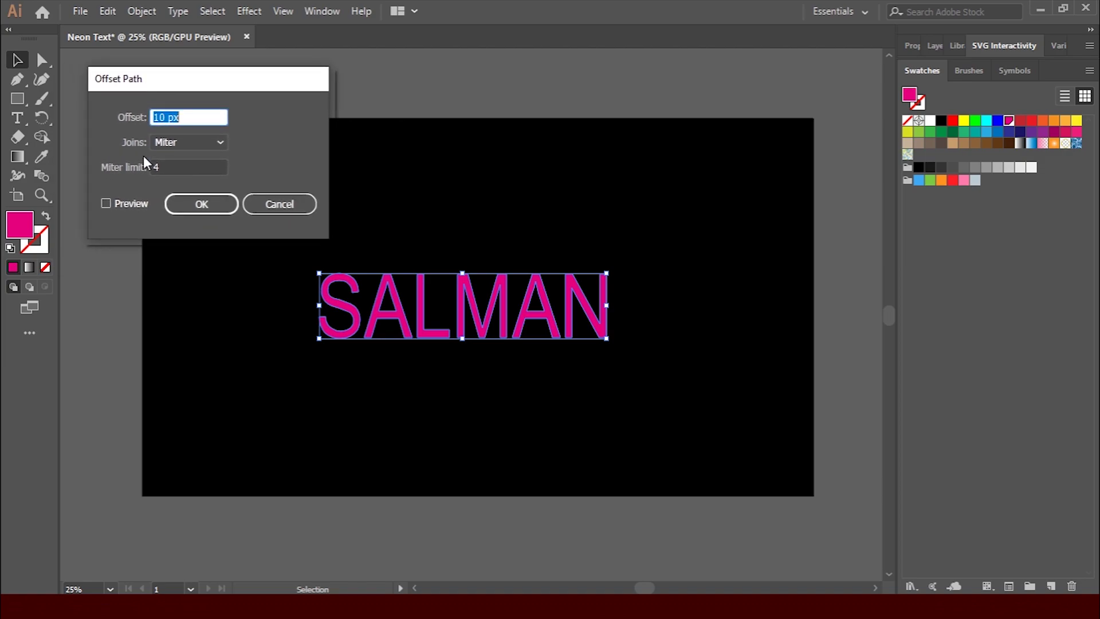
left_click(133, 205)
left_click(133, 204)
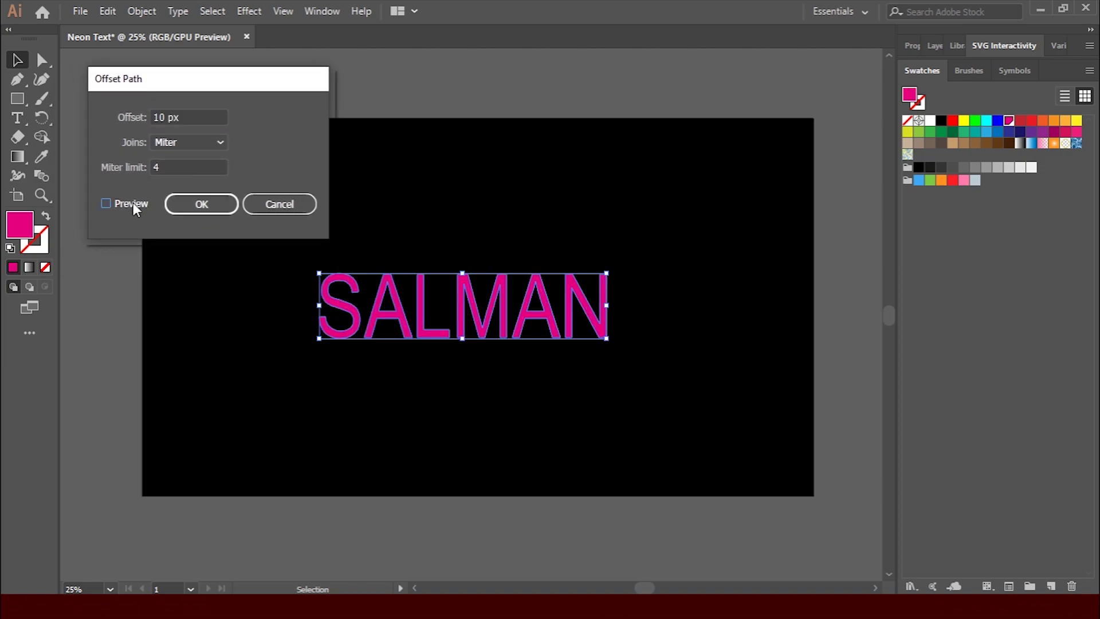
Step: Set the path offset to 5 px and preview it on the lettering
left_click(158, 117)
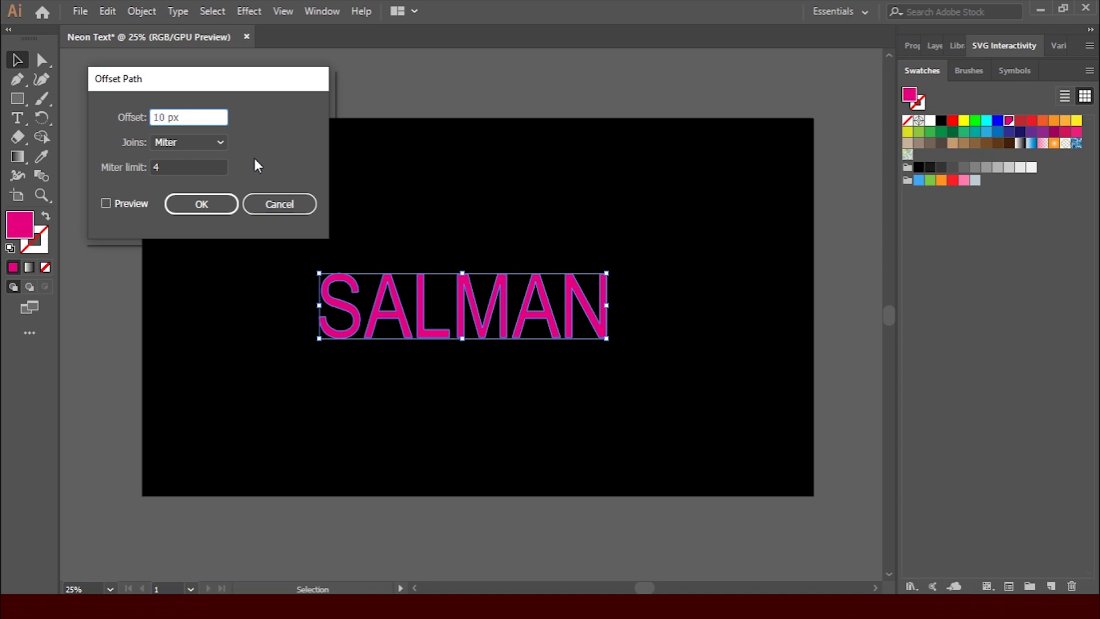
key("BackSpace")
key("BackSpace")
type("5")
left_click(122, 201)
left_click(122, 201)
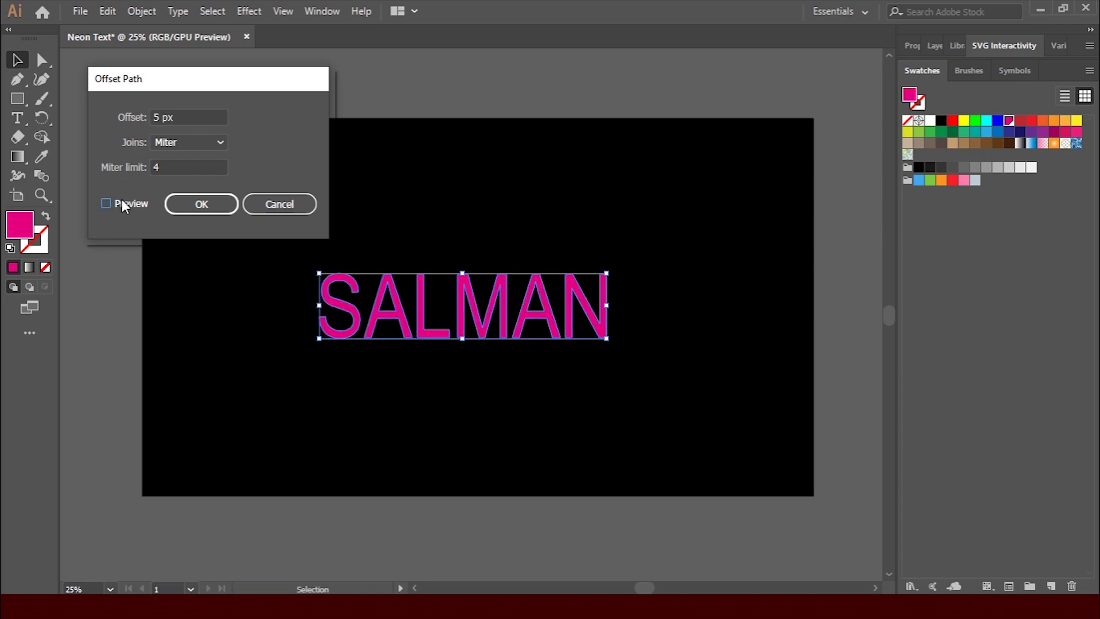
Step: Set the offset to -5 px and apply it to create thinner letter shapes inside the outlines
left_click(156, 114)
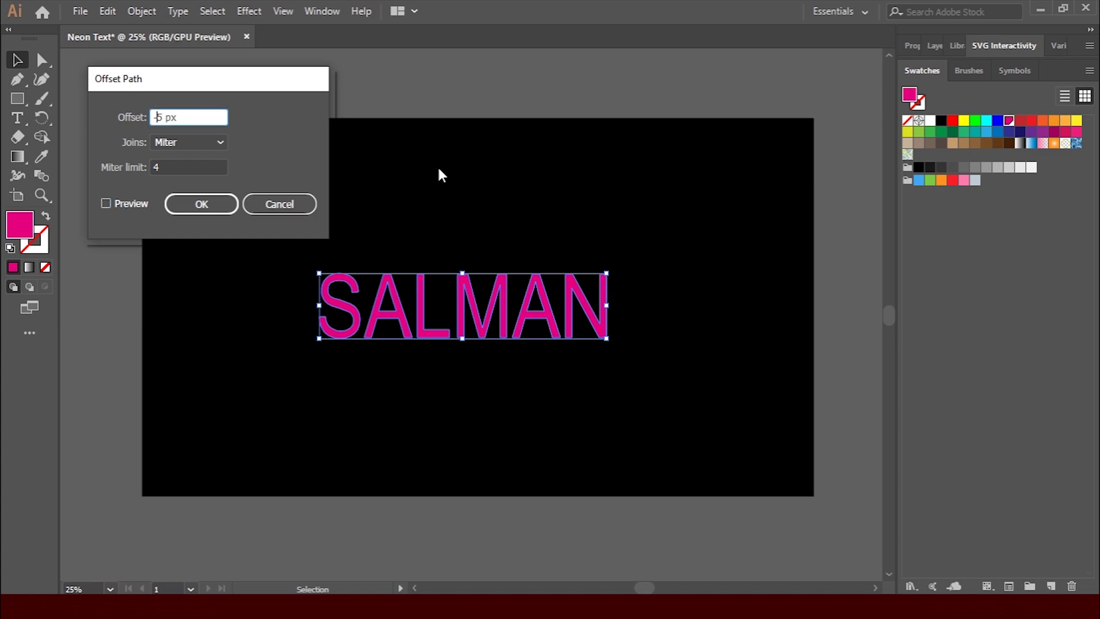
type("-")
left_click(109, 201)
left_click(116, 202)
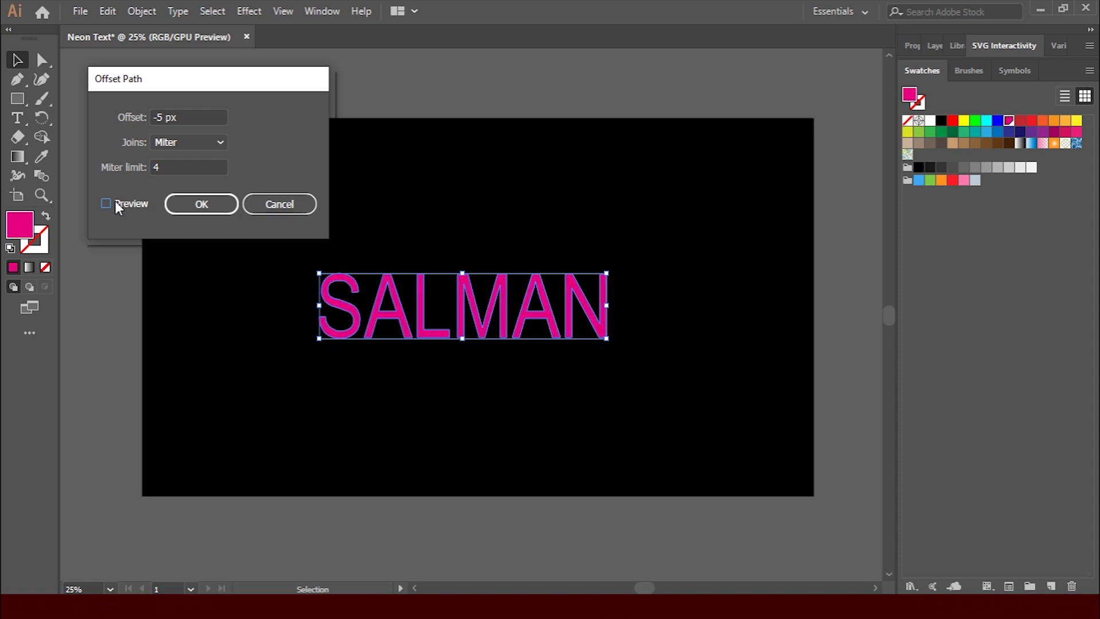
left_click(201, 205)
left_click(825, 325)
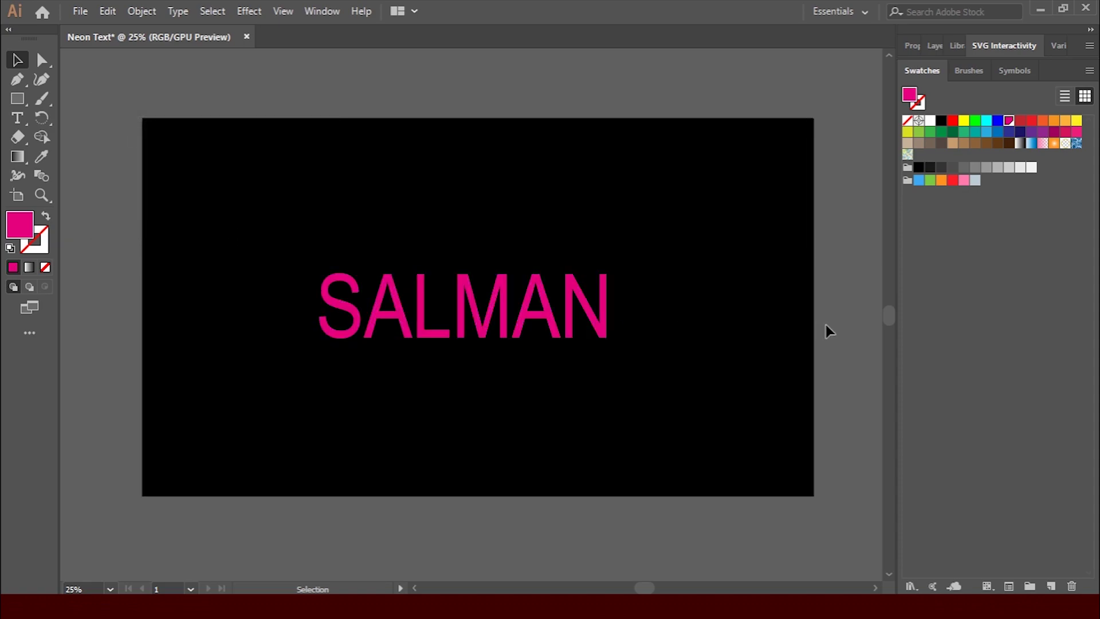
Step: Ungroup the lettering so the original outlines and their inner offset shapes are separate objects
key("ctrl+equal")
key("ctrl+equal")
key("ctrl+a")
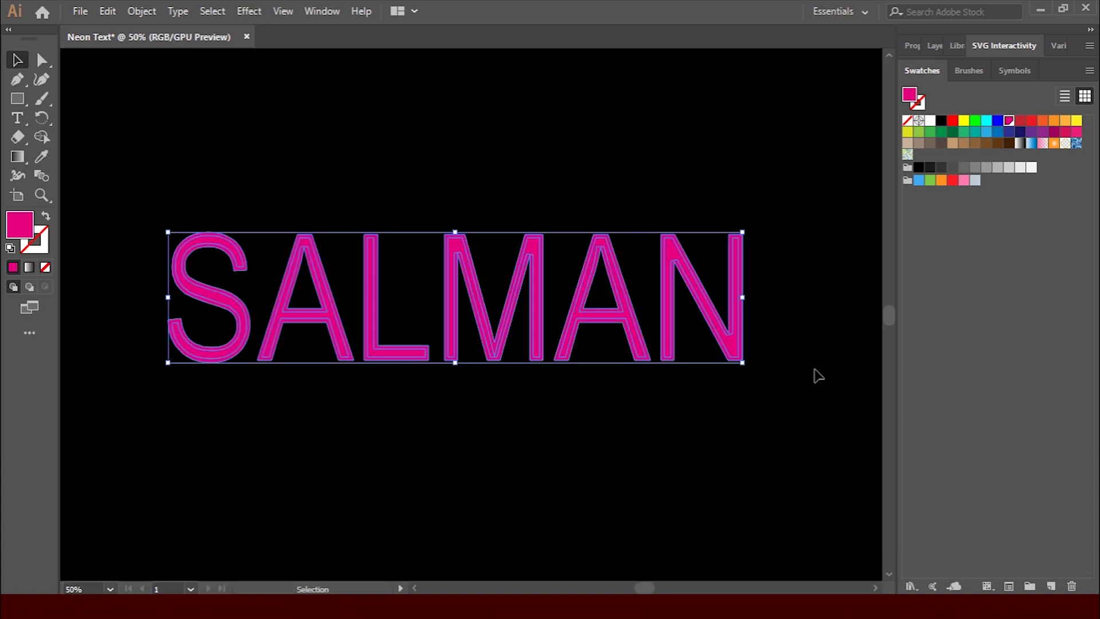
left_click(426, 155)
left_click(213, 245)
left_click(213, 250)
left_click(141, 11)
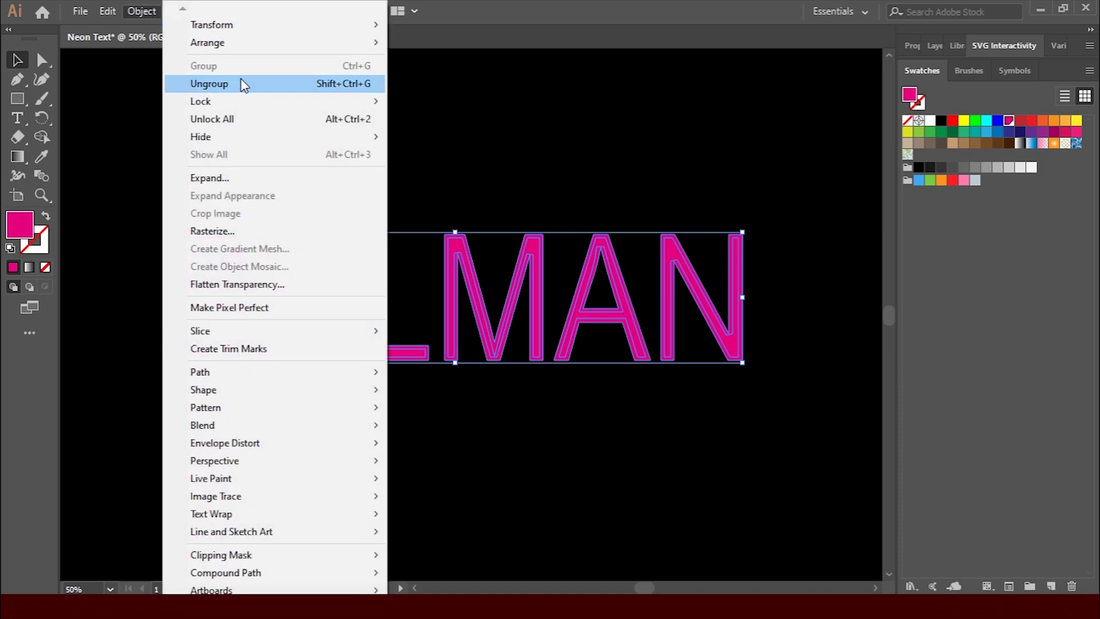
left_click(241, 84)
left_click(776, 322)
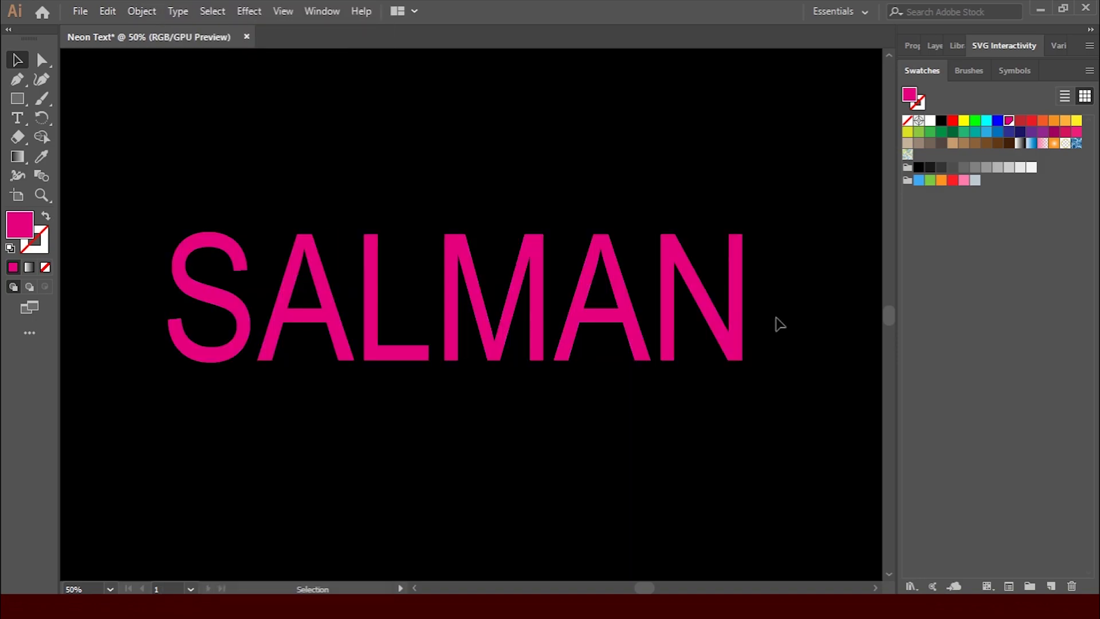
Step: Group the six inner offset letter shapes together
left_click(181, 285)
left_click(289, 290, "shift")
left_click(367, 286, "shift")
left_click(462, 295, "shift")
left_click(563, 307, "shift")
left_click(676, 261, "shift")
left_click(143, 11)
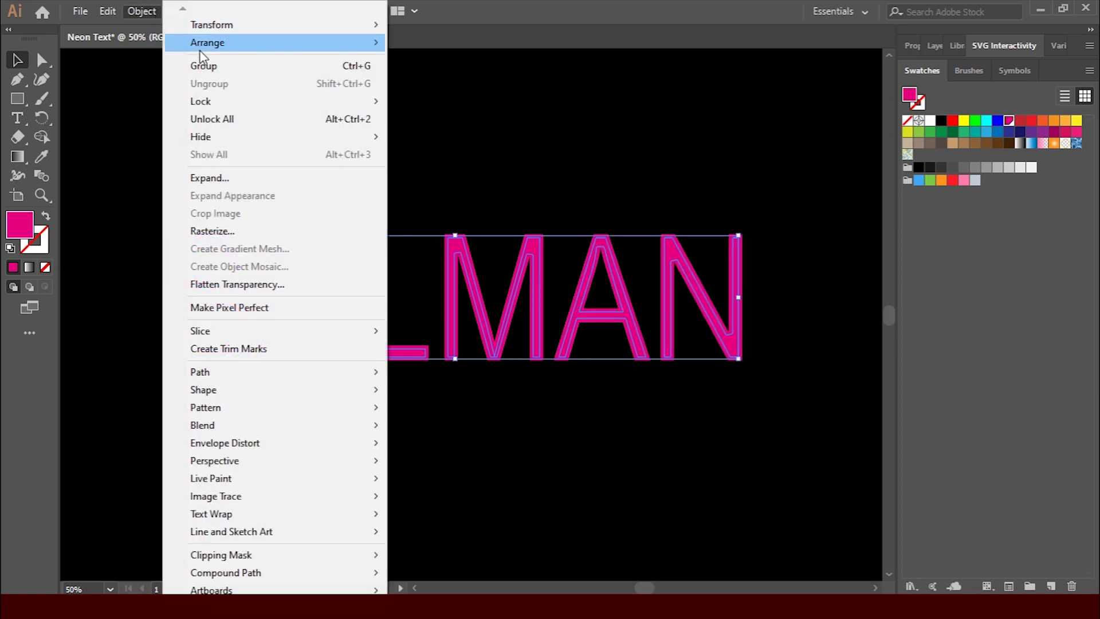
left_click(236, 66)
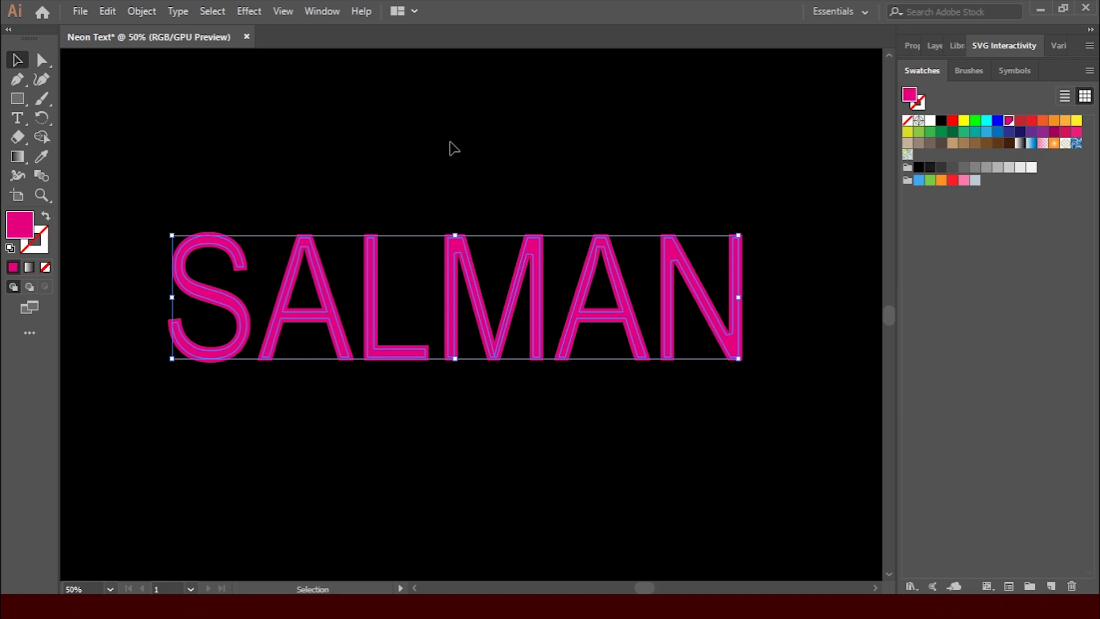
Step: Move the thin inner lettering group straight down until it sits clear below the thick lettering
key("shift+Down")
key("shift+Down")
key("shift+Down")
key("shift+Down")
key("shift+Down")
key("shift+Down")
key("shift+Down")
key("shift+Down")
key("shift+Down")
key("shift+Down")
key("shift+Down")
key("shift+Down")
key("shift+Down")
key("shift+Down")
key("shift+Down")
key("shift+Down")
key("shift+Down")
key("shift+Down")
key("shift+Down")
key("shift+Down")
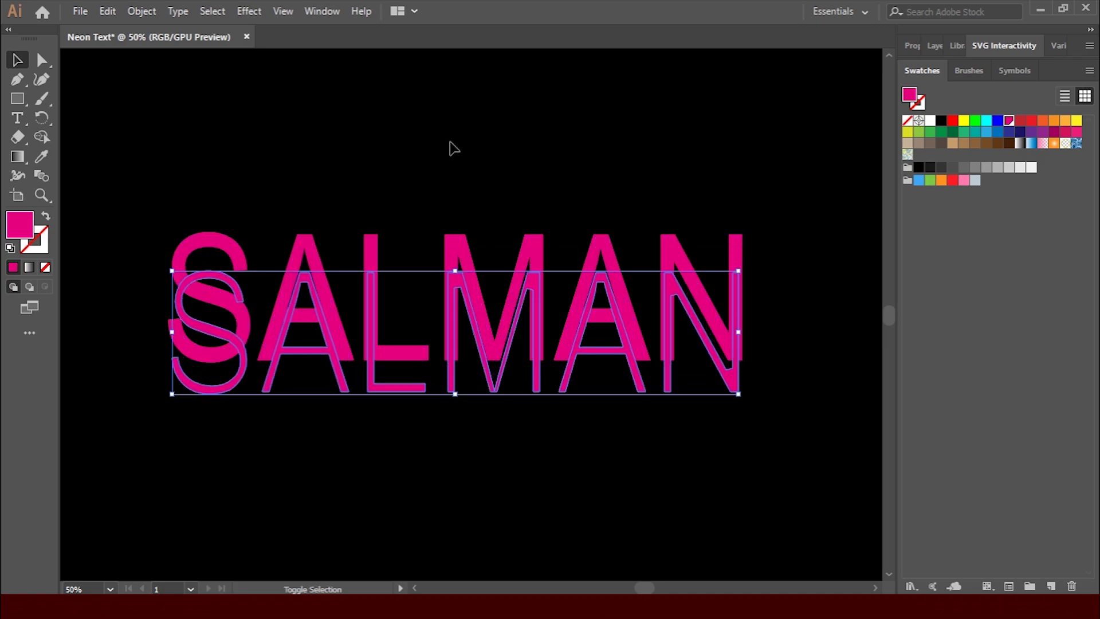
key("shift+Down")
key("shift+Down")
key("shift+Down")
key("shift+Down")
key("shift+Down")
key("shift+Down")
key("shift+Down")
key("shift+Down")
key("shift+Down")
key("shift+Down")
key("shift+Down")
key("shift+Down")
key("shift+Down")
key("shift+Down")
key("shift+Down")
key("shift+Down")
key("shift+Down")
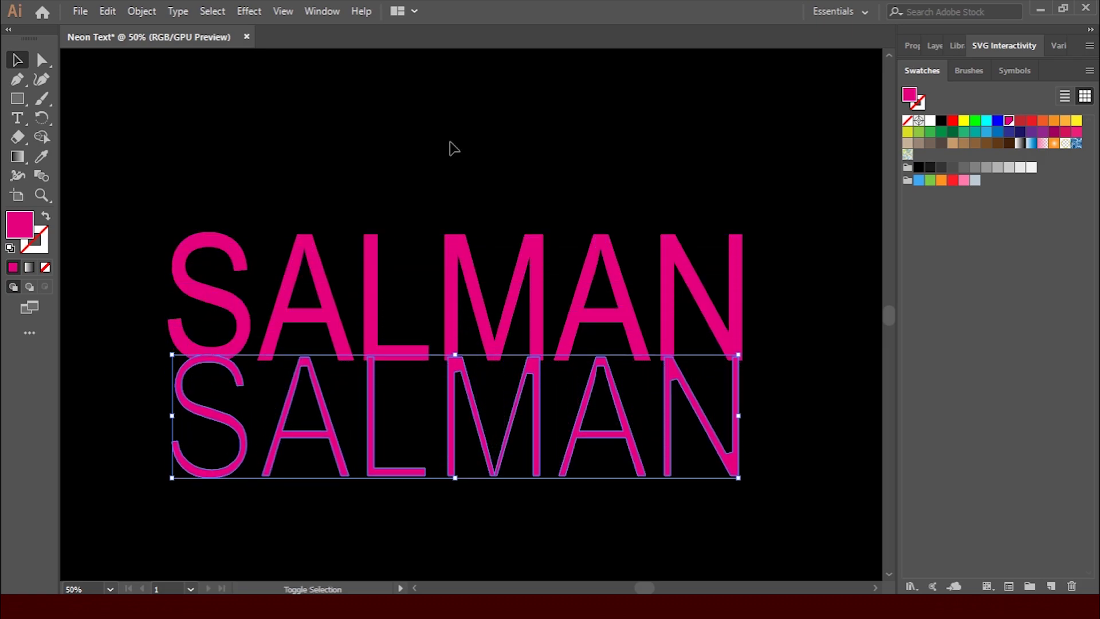
Step: Group the six thick original letters together and deselect them
left_click(179, 251)
left_click(306, 265, "shift")
left_click(369, 252, "shift")
left_click(467, 255, "shift")
left_click(579, 298, "shift")
left_click(667, 269, "shift")
left_click(141, 11)
left_click(203, 66)
left_click(743, 214)
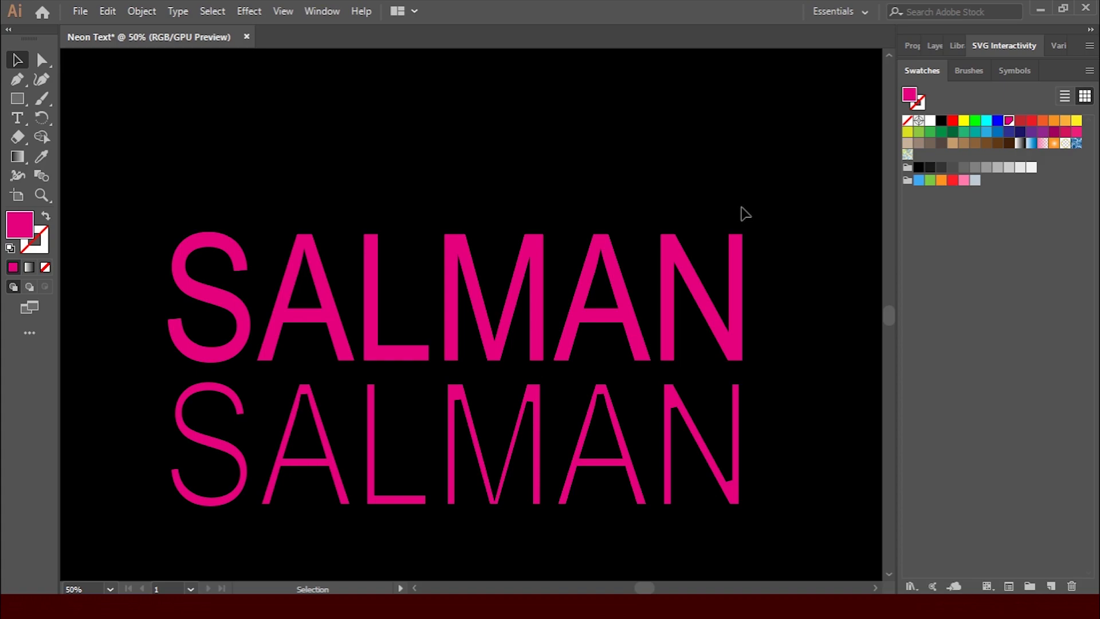
Step: Fill the thin lettering group with a light pink tint from the Color Guide
left_click(622, 424)
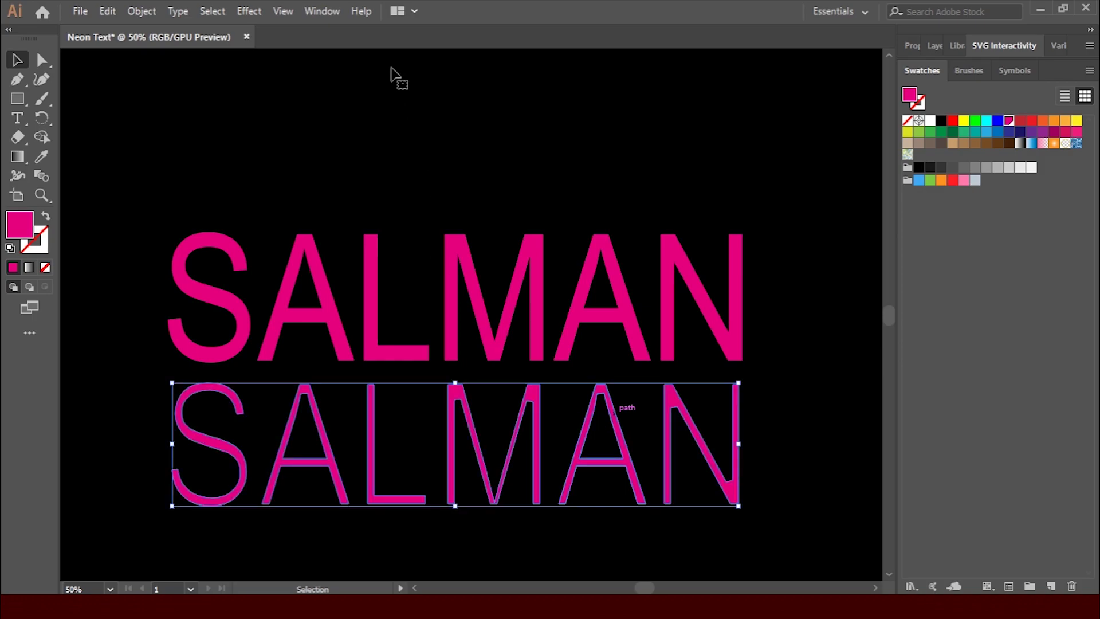
left_click(310, 10)
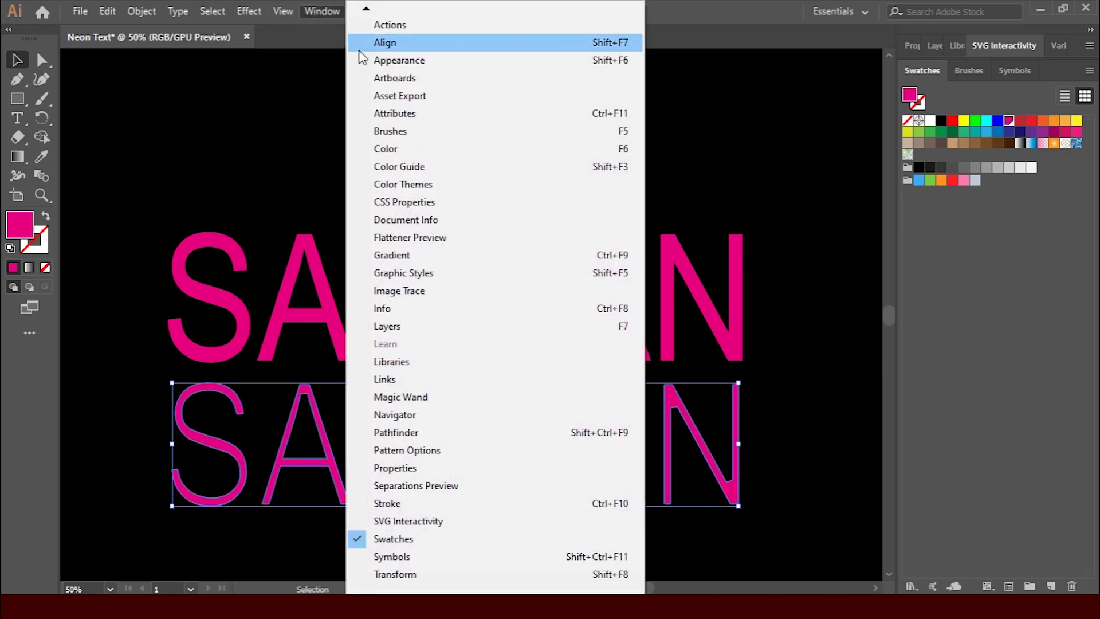
left_click(420, 166)
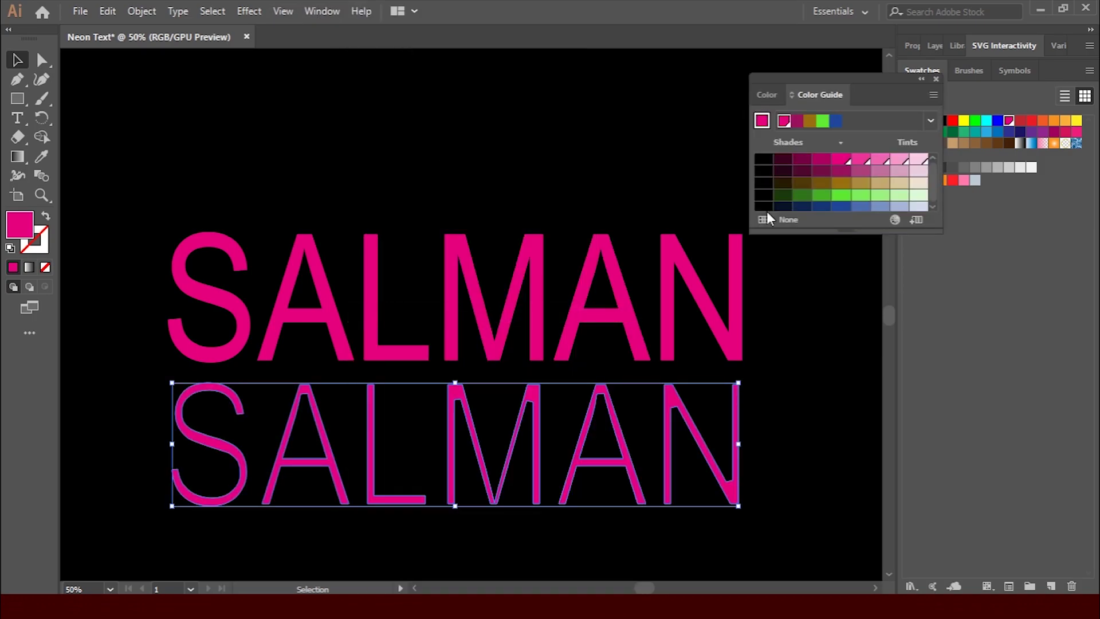
left_click(899, 160)
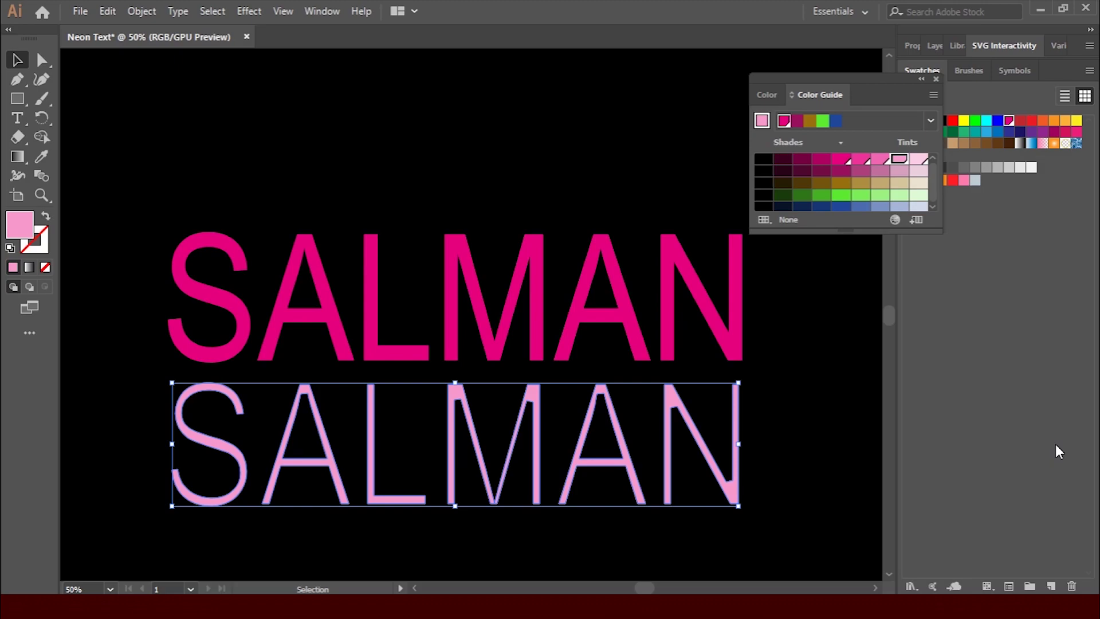
Step: Save the light pink as a new swatch and dock the Color Guide alongside the Swatches panel
left_click(1052, 585)
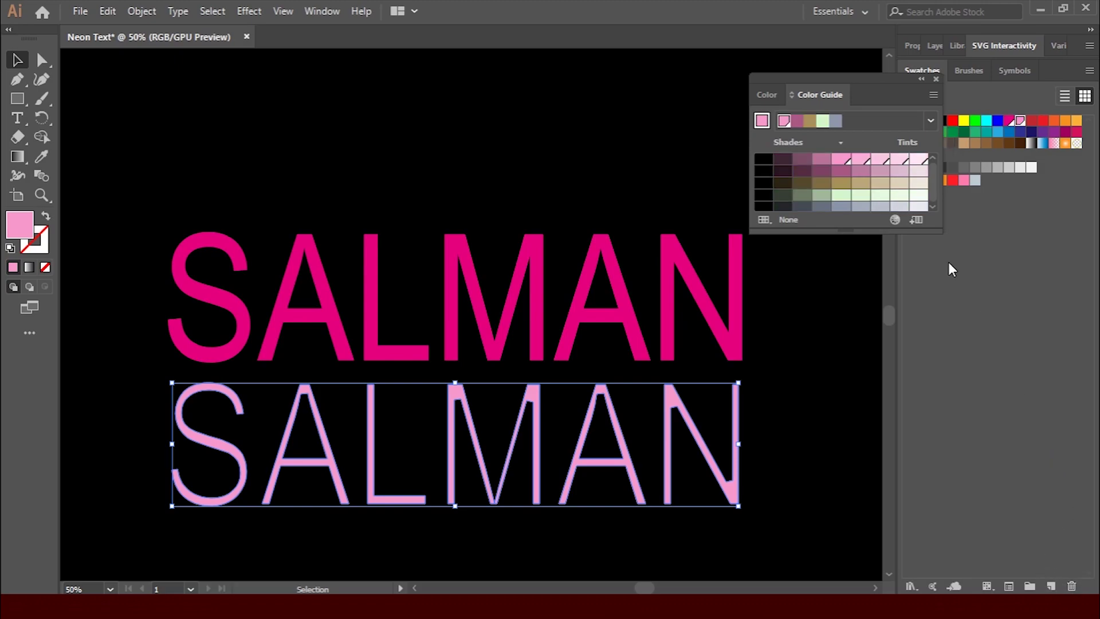
left_click_drag(905, 73, 900, 74)
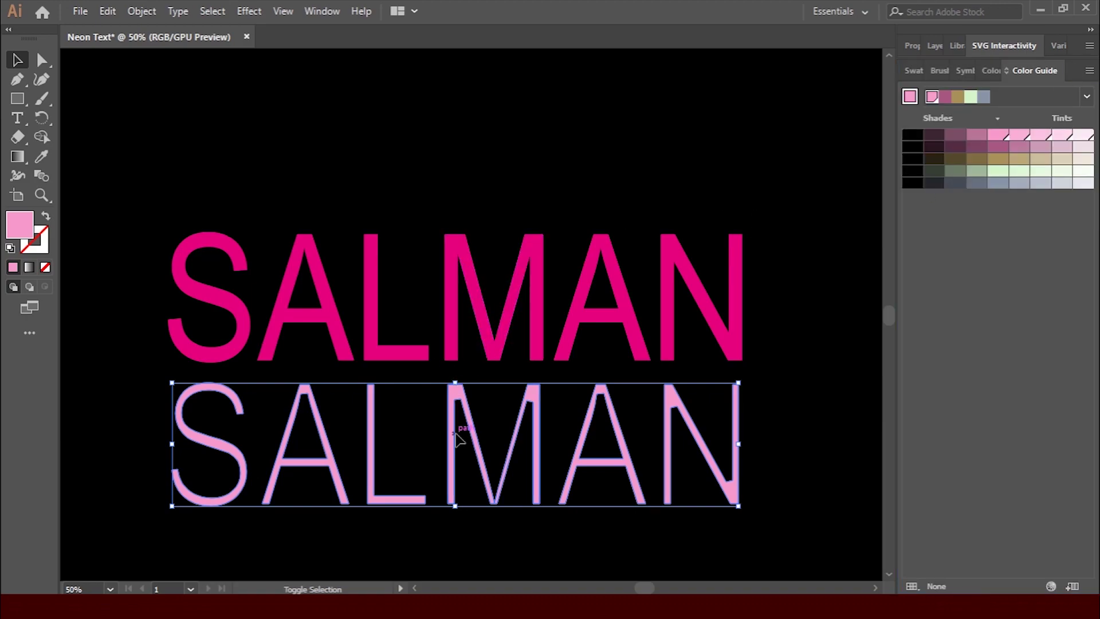
Step: Move the light pink lettering straight up until it sits centred inside the thick lettering, and deselect it
key("shift+Up")
key("shift+Up")
key("shift+Up")
key("shift+Up")
key("shift+Up")
key("shift+Up")
key("shift+Up")
key("shift+Up")
key("shift+Up")
key("shift+Up")
key("shift+Up")
key("shift+Up")
key("shift+Up")
key("shift+Up")
key("shift+Up")
key("shift+Up")
key("shift+Up")
key("shift+Up")
key("shift+Up")
key("shift+Up")
key("shift+Up")
key("shift+Up")
key("shift+Up")
key("shift+Up")
key("shift+Up")
key("shift+Up")
key("shift+Up")
key("shift+Up")
key("shift+Up")
key("shift+Up")
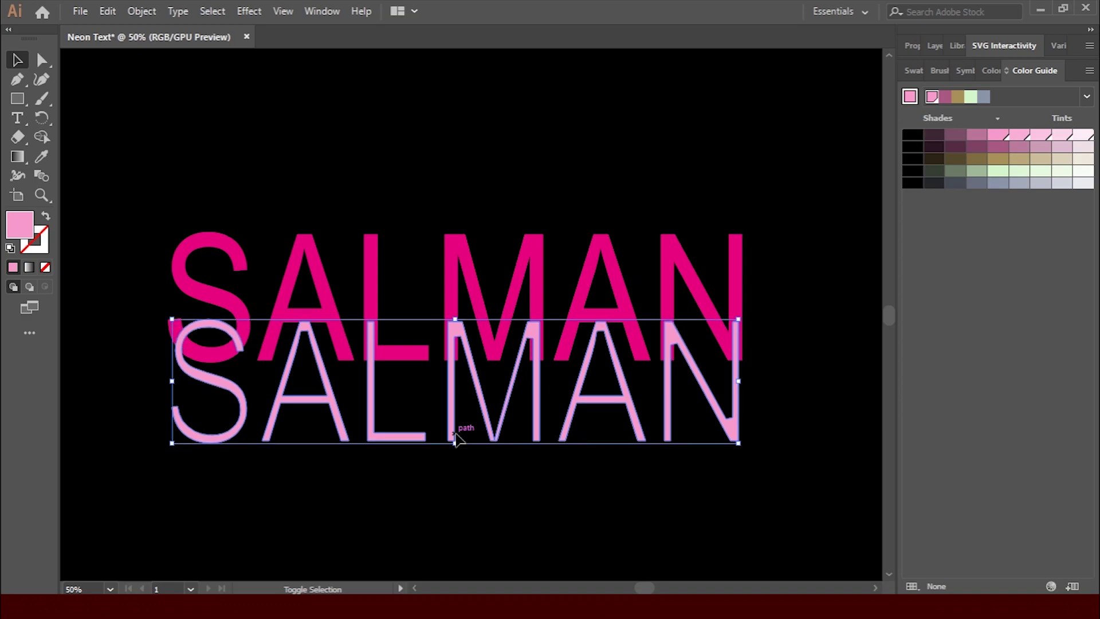
key("shift+Up")
key("shift+Up")
key("shift+Up")
key("shift+Up")
key("shift+Up")
key("shift+Up")
key("shift+Up")
key("shift+Up")
key("shift+Up")
key("shift+Up")
key("shift+Up")
key("shift+Up")
key("shift+Up")
key("shift+Up")
key("shift+Up")
key("shift+Up")
left_click(307, 387)
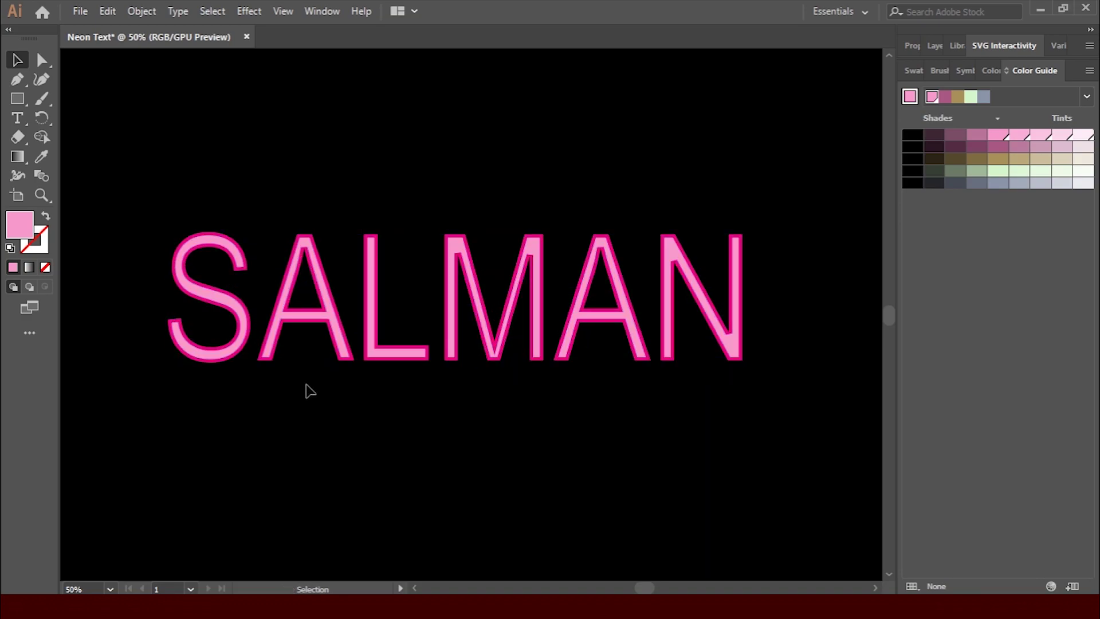
Step: Start a Gaussian Blur on the thick deep pink lettering with the preview turned on
left_click(170, 311)
left_click(248, 11)
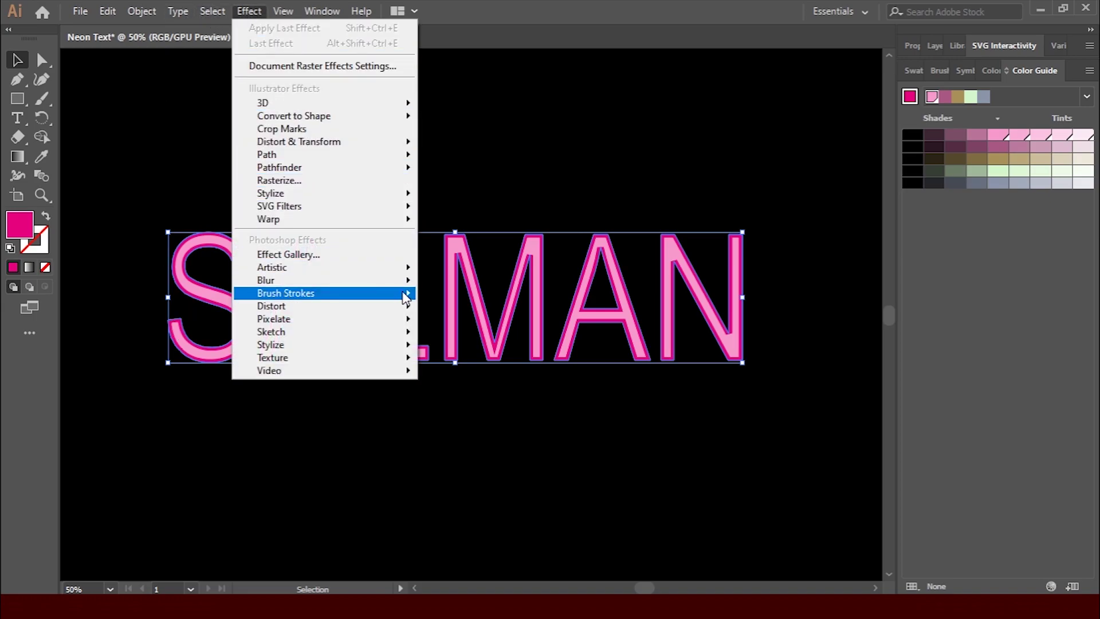
mouse_move(406, 285)
left_click(473, 282)
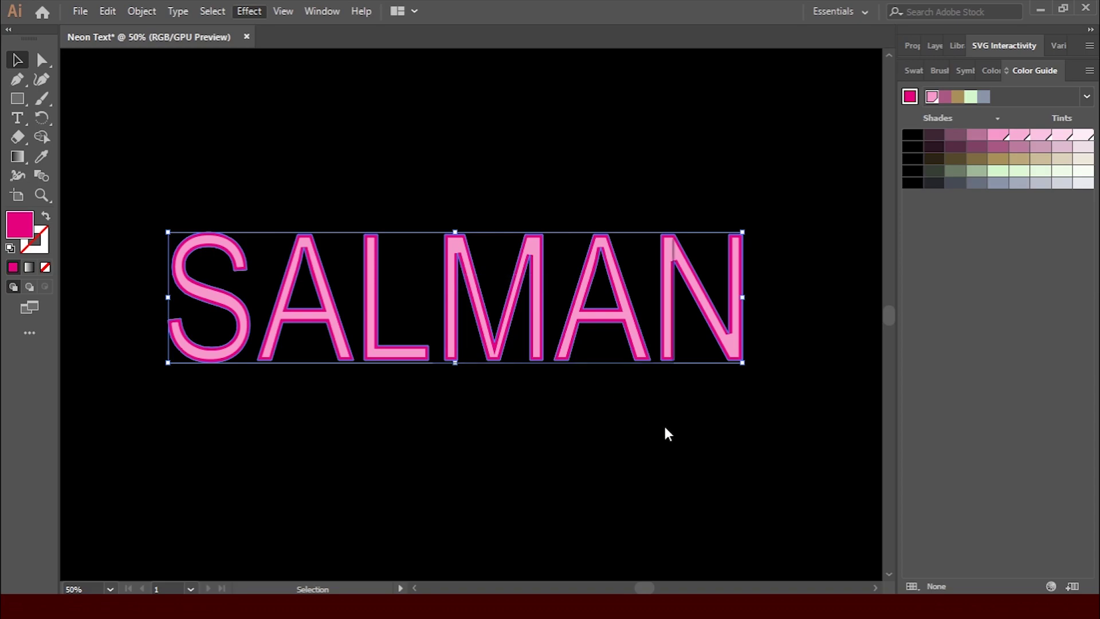
left_click_drag(609, 257, 494, 428)
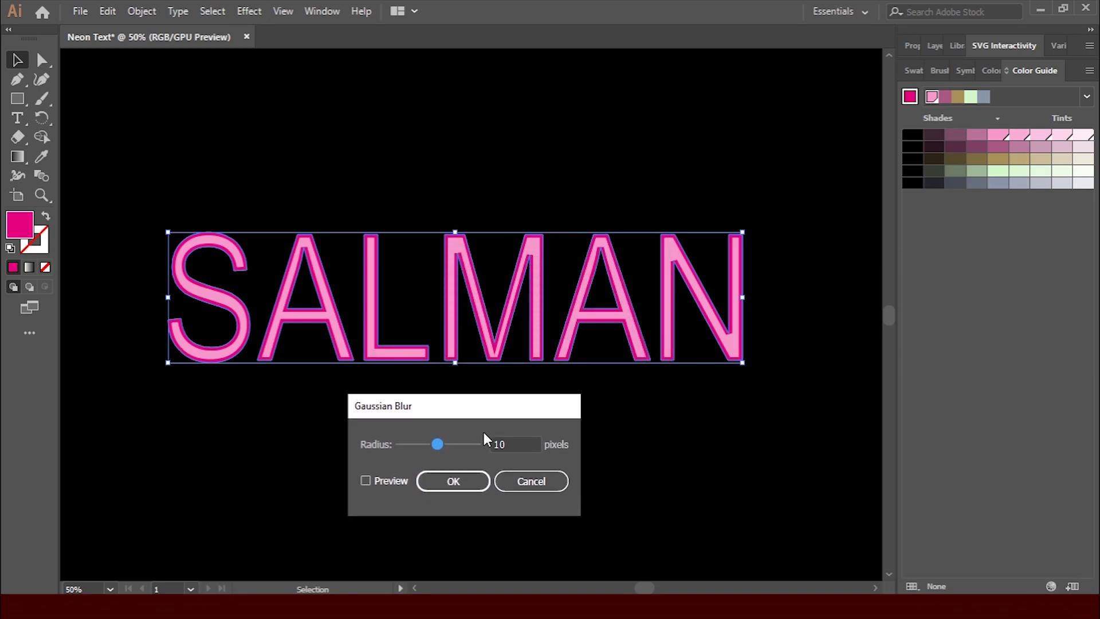
left_click(385, 483)
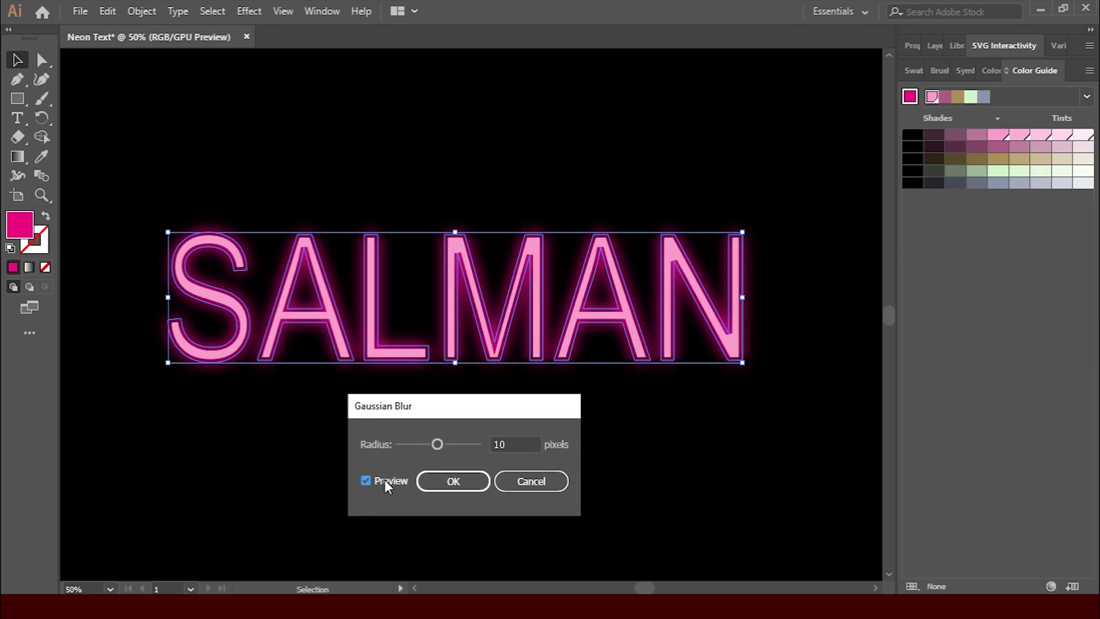
Step: Set the Gaussian Blur radius to 6 pixels, apply it to the deep pink lettering and deselect
left_click(522, 444)
key("BackSpace")
key("BackSpace")
type("6")
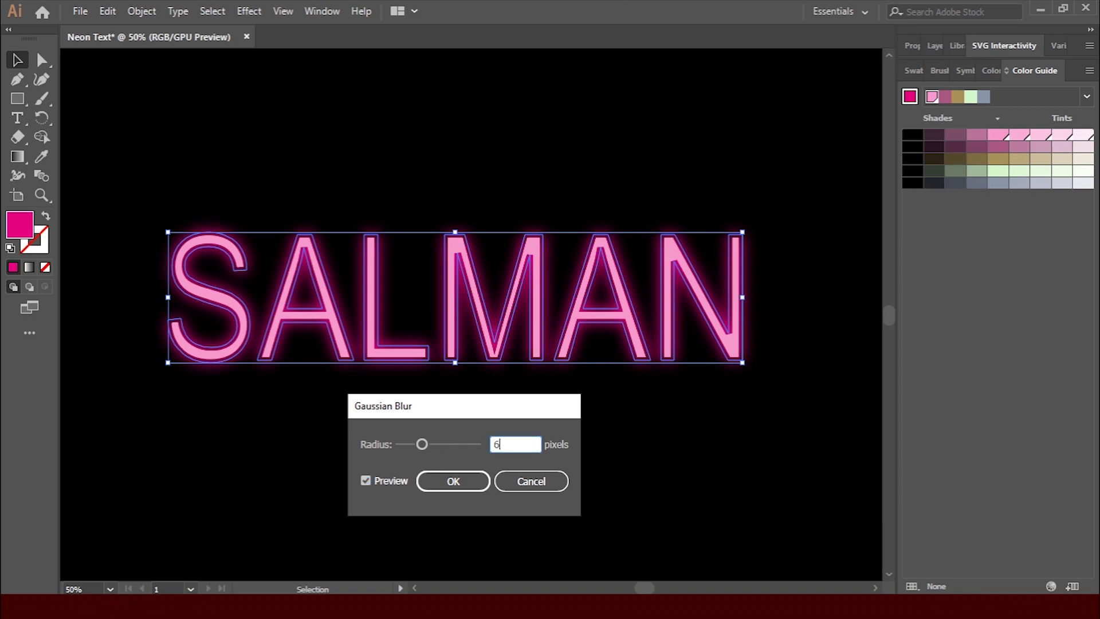
left_click(380, 480)
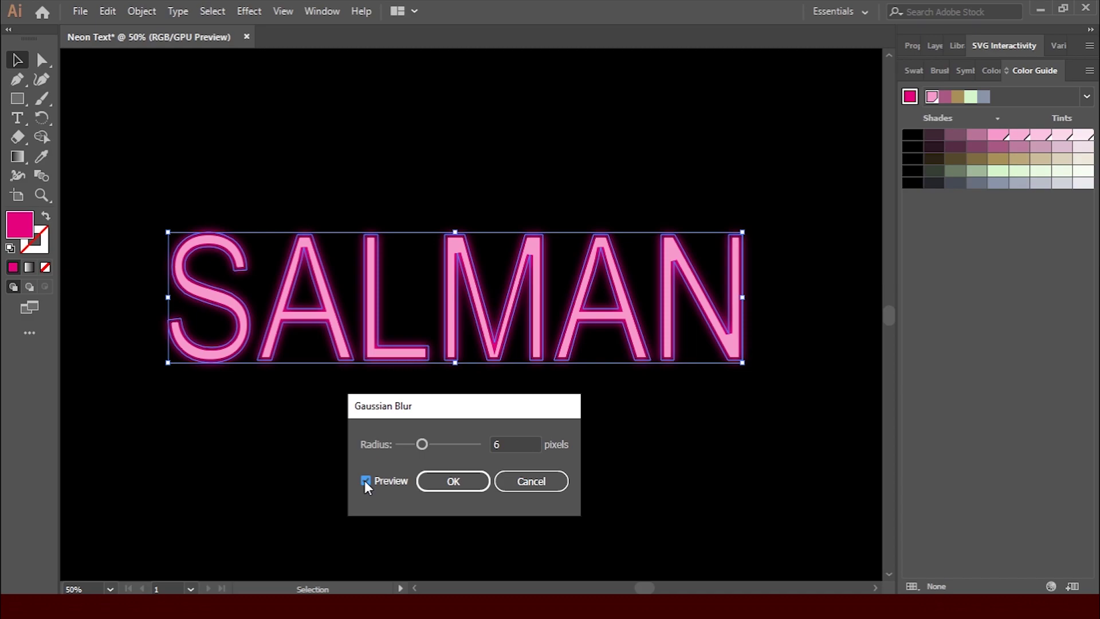
mouse_move(422, 442)
left_mouse_down()
mouse_move(465, 443)
mouse_move(407, 445)
mouse_move(417, 451)
left_mouse_up()
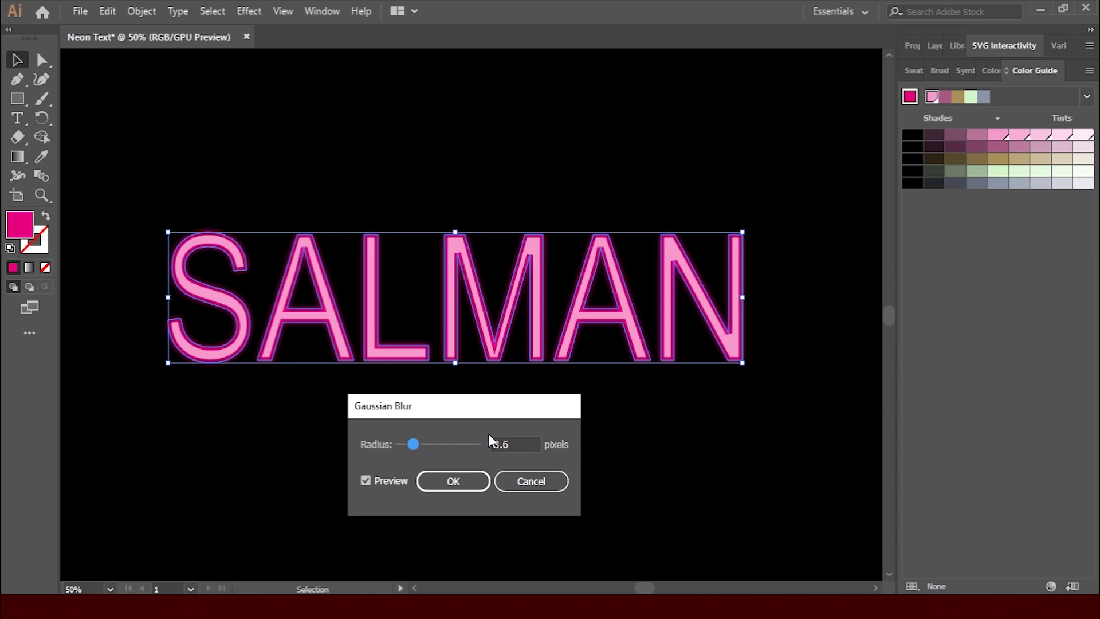
double_click(532, 446)
type("3")
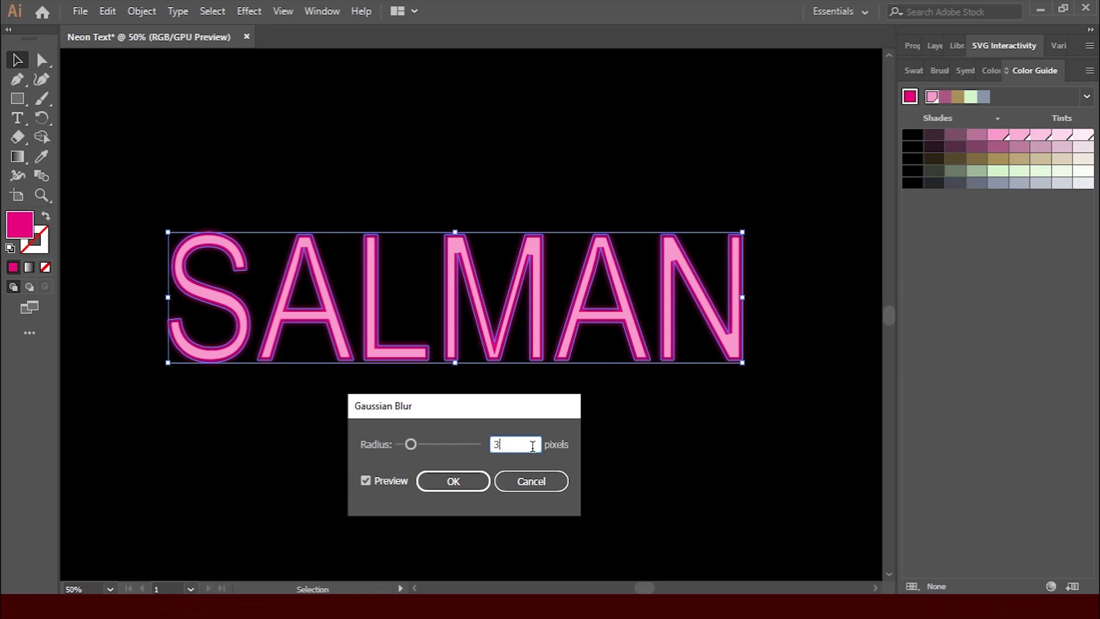
type("6")
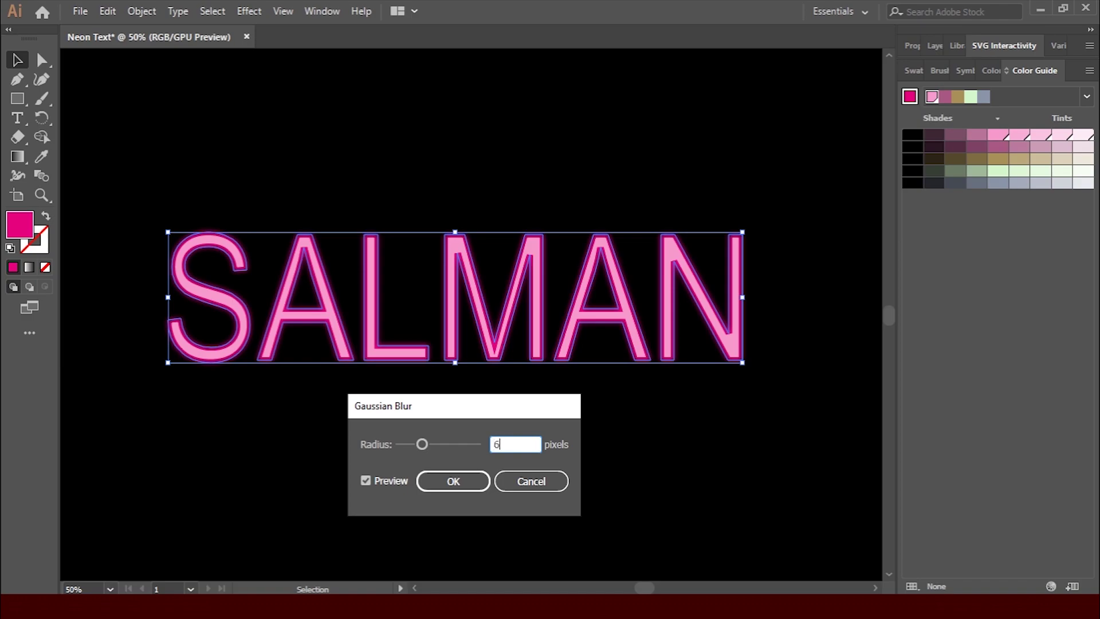
left_click(452, 482)
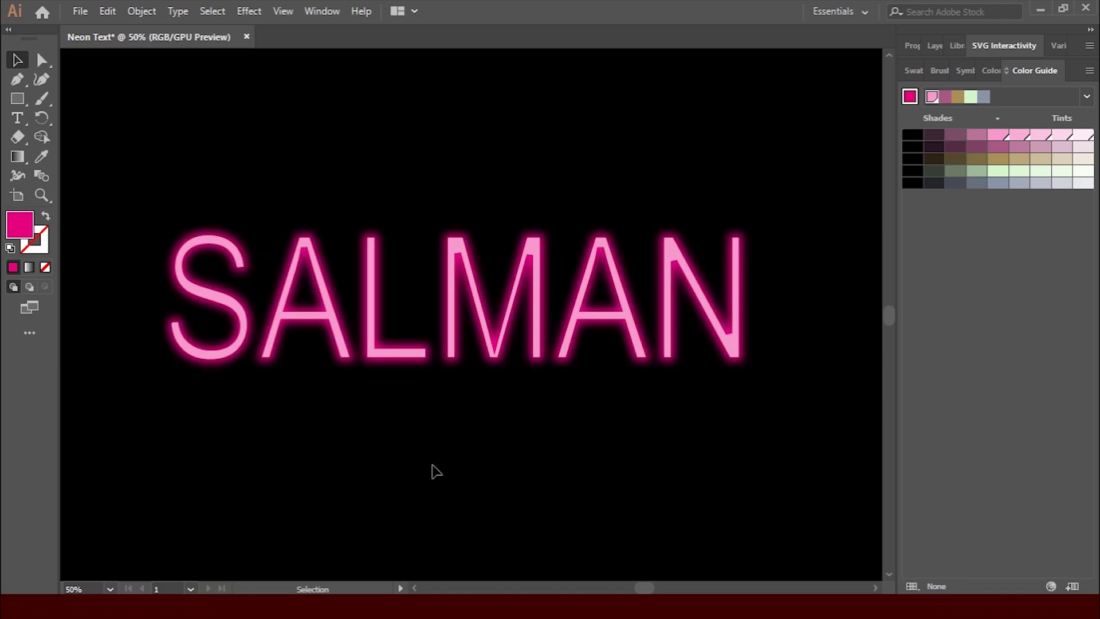
Step: Apply a Gaussian Blur with a 1 pixel radius to the light pink inner lettering and deselect it
left_click(371, 357)
left_click(249, 11)
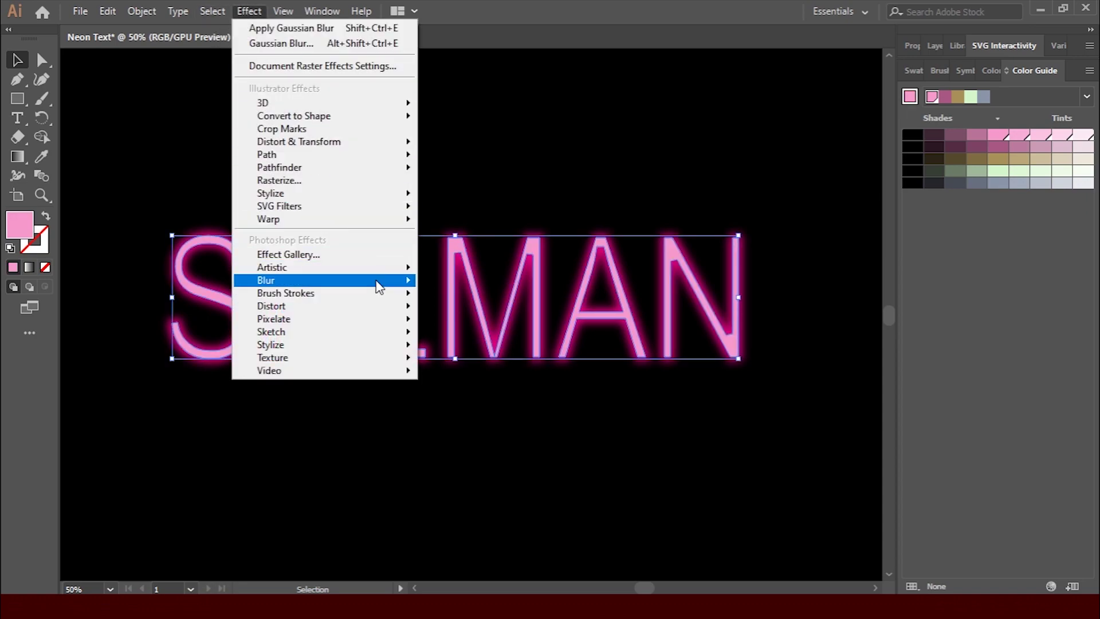
mouse_move(372, 281)
left_click(515, 284)
type("6")
type("1")
left_click(462, 488)
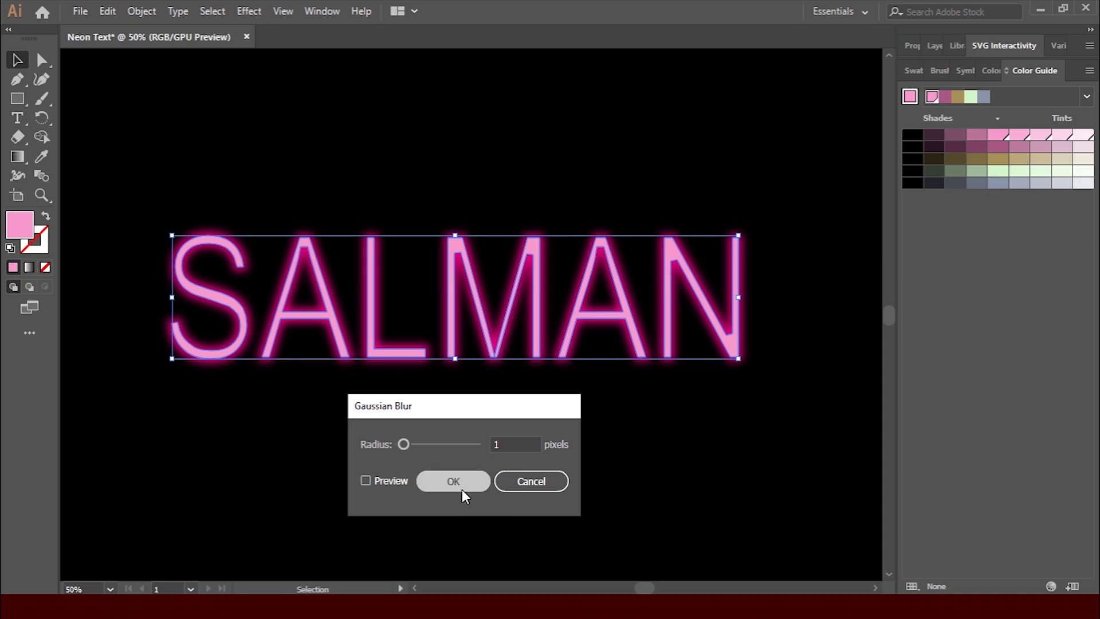
left_click(631, 462)
key("ctrl+minus")
key("ctrl+equal")
key("ctrl+equal")
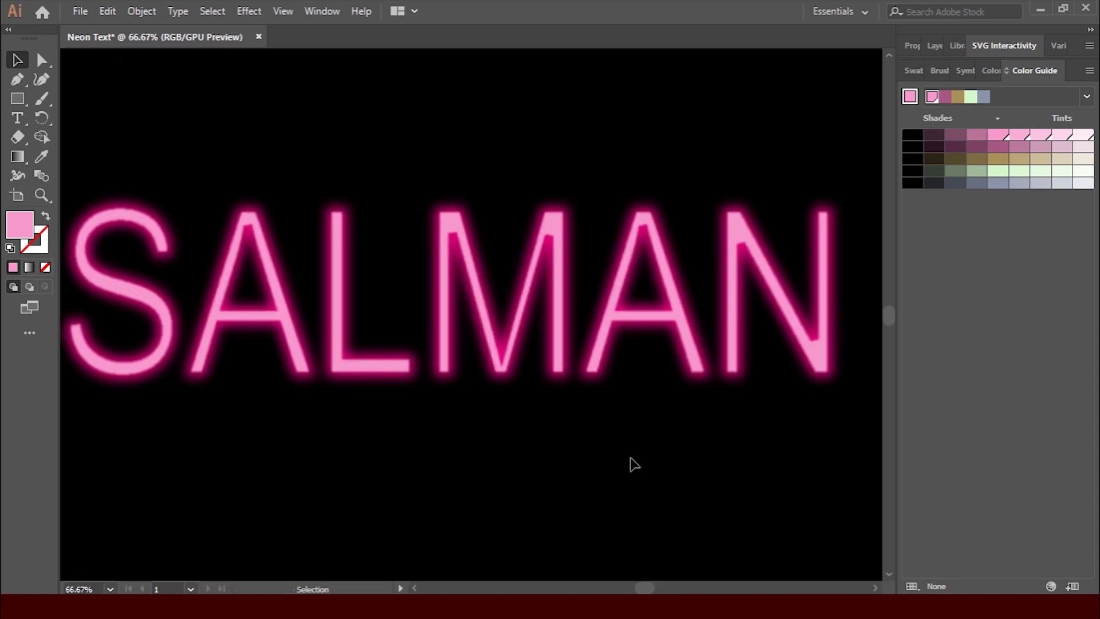
key("ctrl+minus")
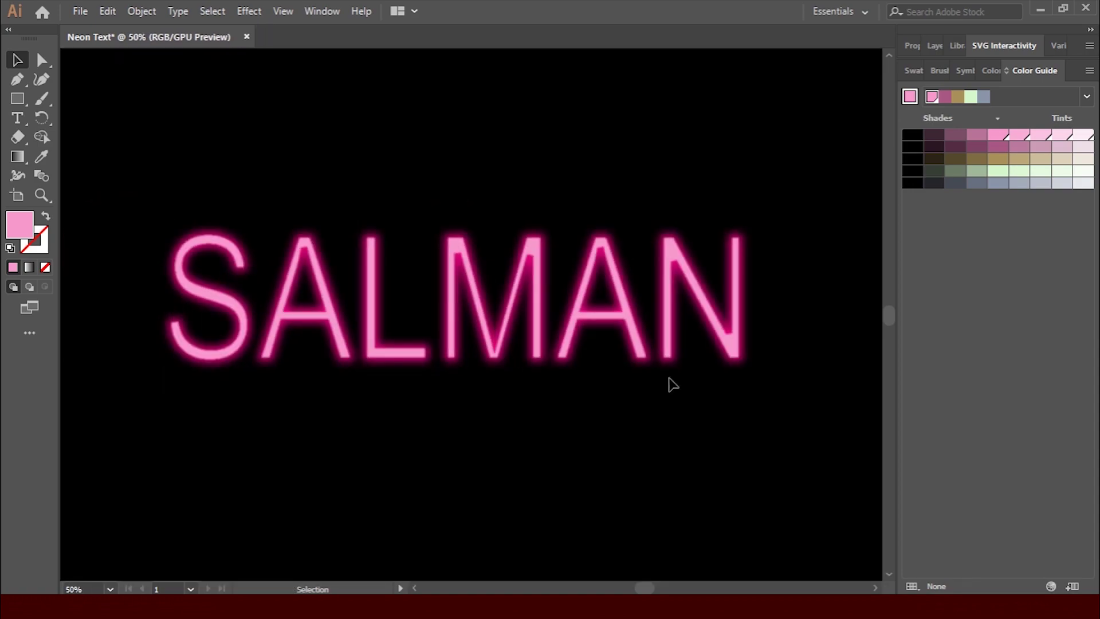
Step: Copy the blurred deep pink lettering and paste the duplicate in front of it
left_click(669, 360)
left_click(670, 364)
left_click(141, 12)
left_click(153, 12)
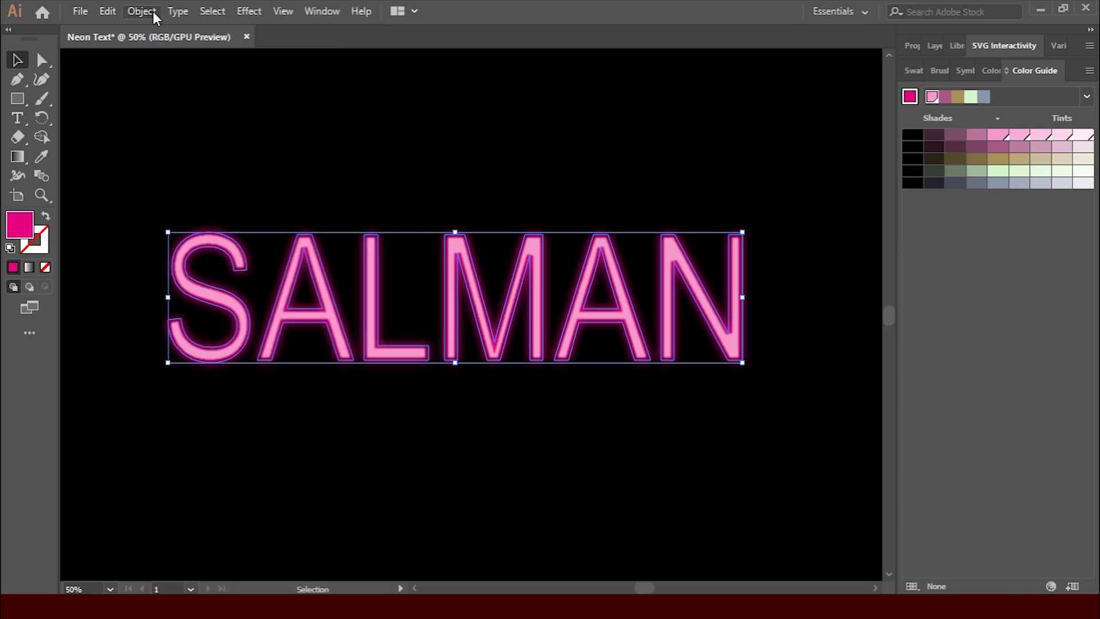
left_click(109, 17)
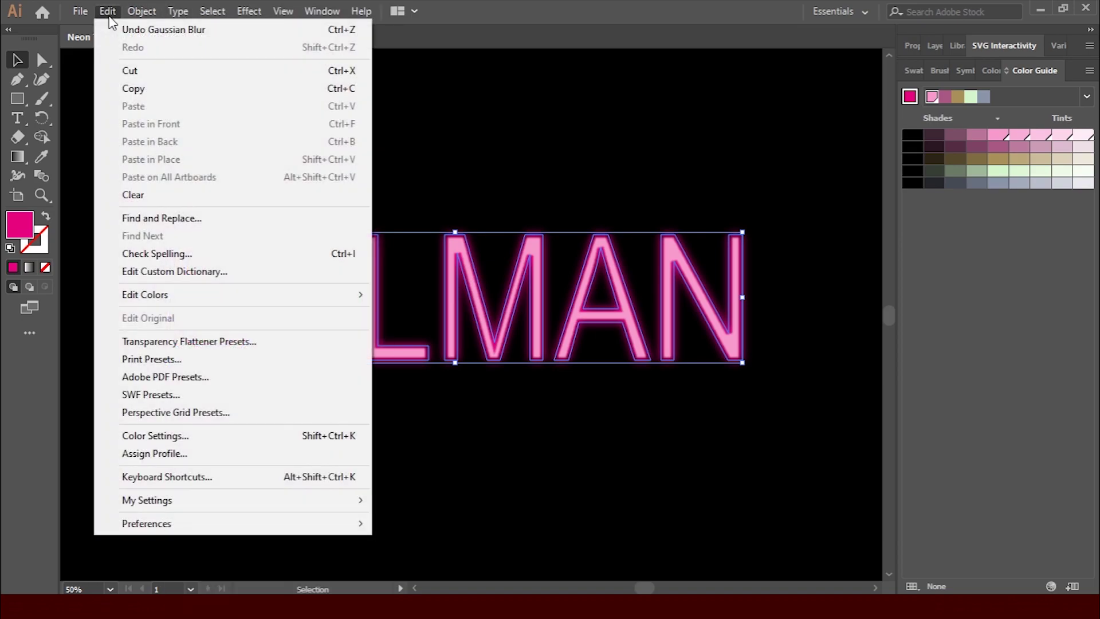
left_click(137, 89)
left_click(114, 12)
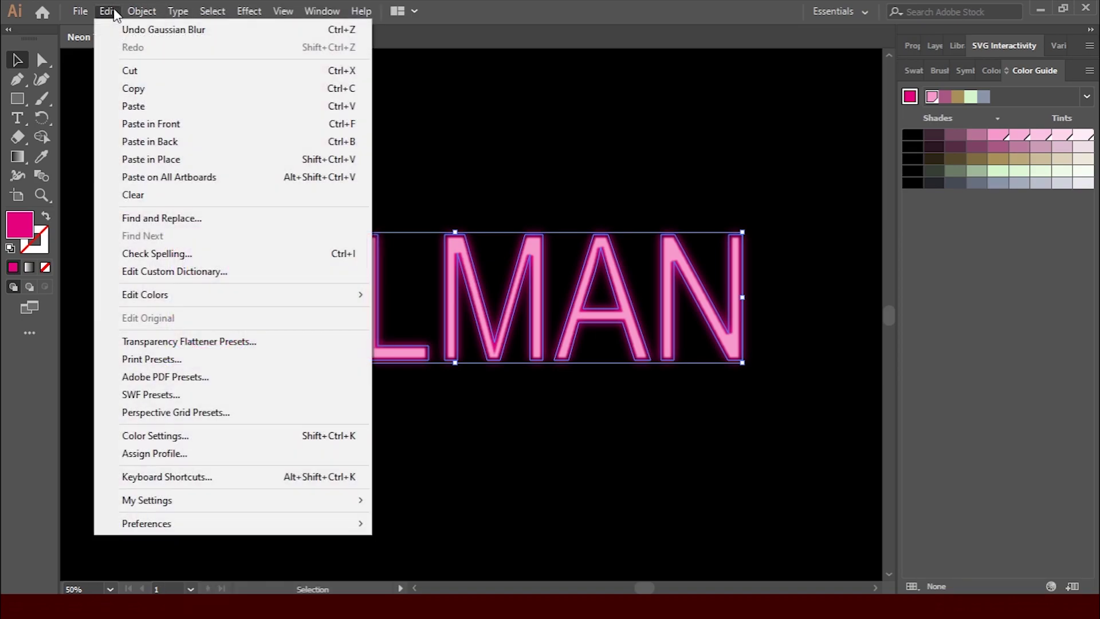
left_click(172, 118)
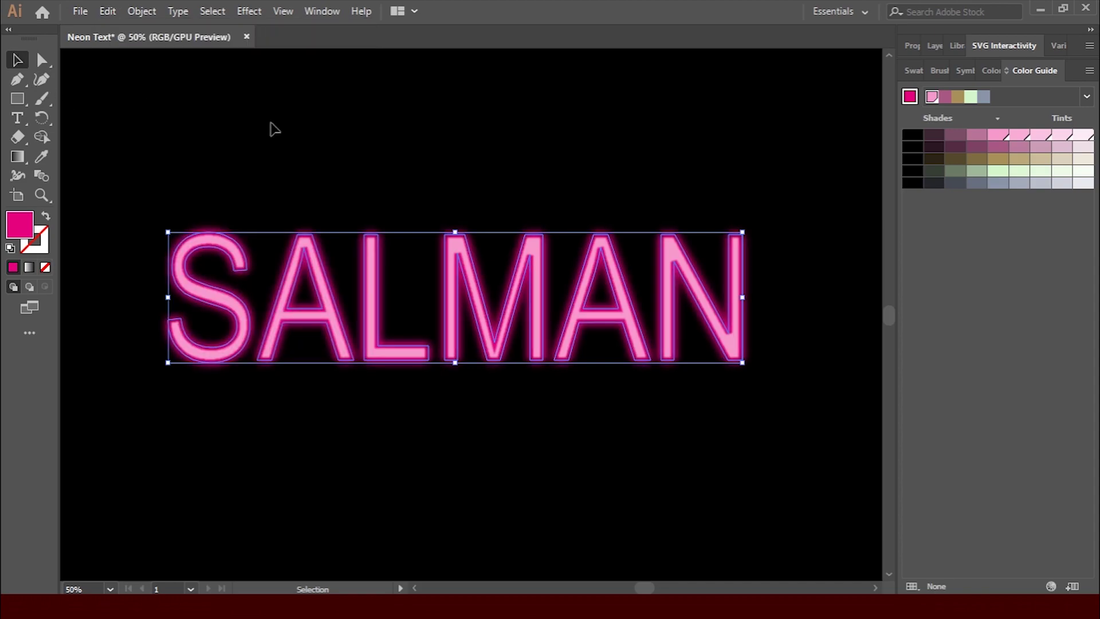
Step: Move the deep pink duplicate straight up until it sits clear above the original neon lettering
key("shift+Up")
key("shift+Up")
key("shift+Up")
key("shift+Up")
key("shift+Up")
key("shift+Up")
key("shift+Up")
key("shift+Up")
key("shift+Up")
key("shift+Up")
key("shift+Up")
key("shift+Up")
key("shift+Up")
key("shift+Up")
key("shift+Up")
key("shift+Up")
key("shift+Up")
key("shift+Up")
key("shift+Up")
key("shift+Up")
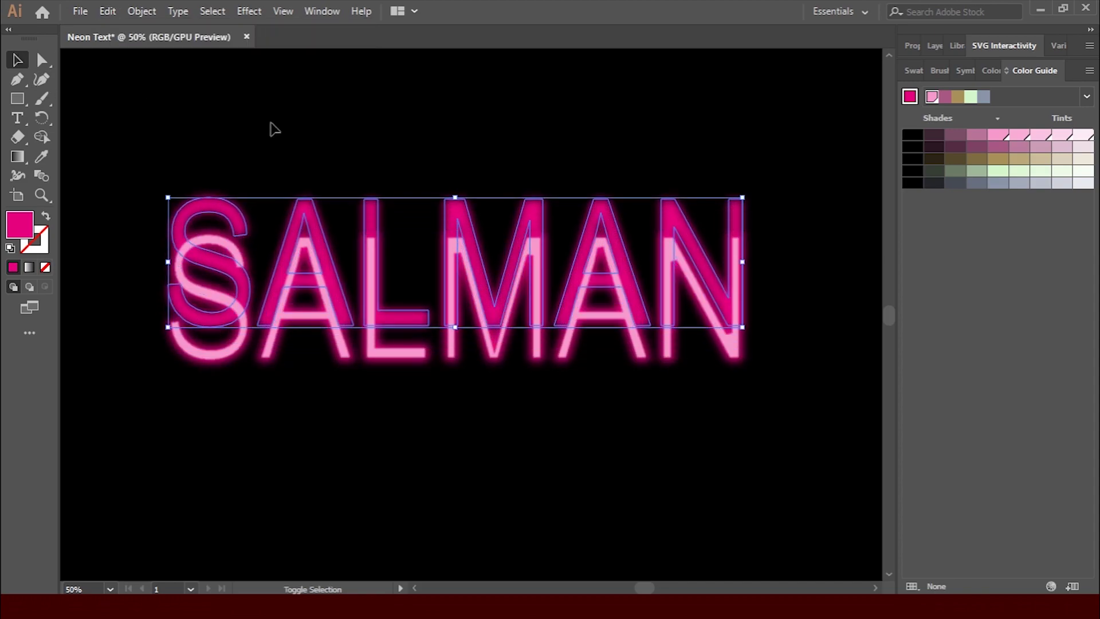
key("shift+Up")
key("shift+Up")
key("shift+Up")
key("shift+Up")
key("shift+Up")
key("shift+Up")
key("shift+Up")
key("shift+Up")
key("shift+Up")
key("shift+Up")
key("shift+Up")
key("shift+Up")
key("shift+Up")
key("shift+Up")
key("shift+Up")
key("shift+Up")
key("shift+Up")
key("shift+Up")
key("shift+Up")
key("shift+Up")
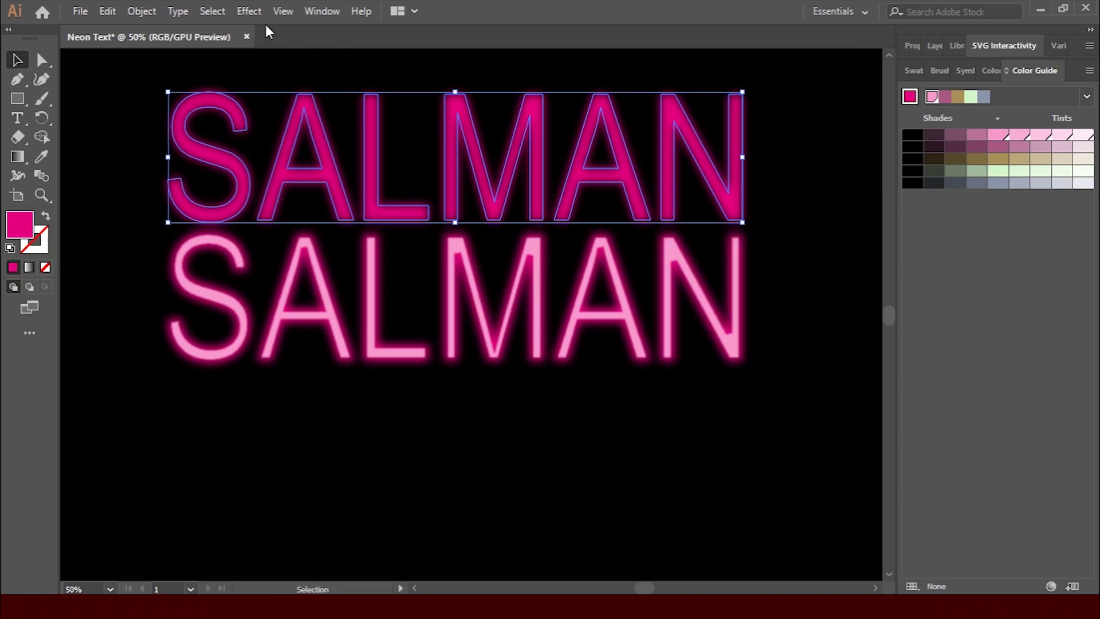
Step: Add a second Gaussian Blur instance to the raised deep pink duplicate with the preview turned on
left_click(243, 10)
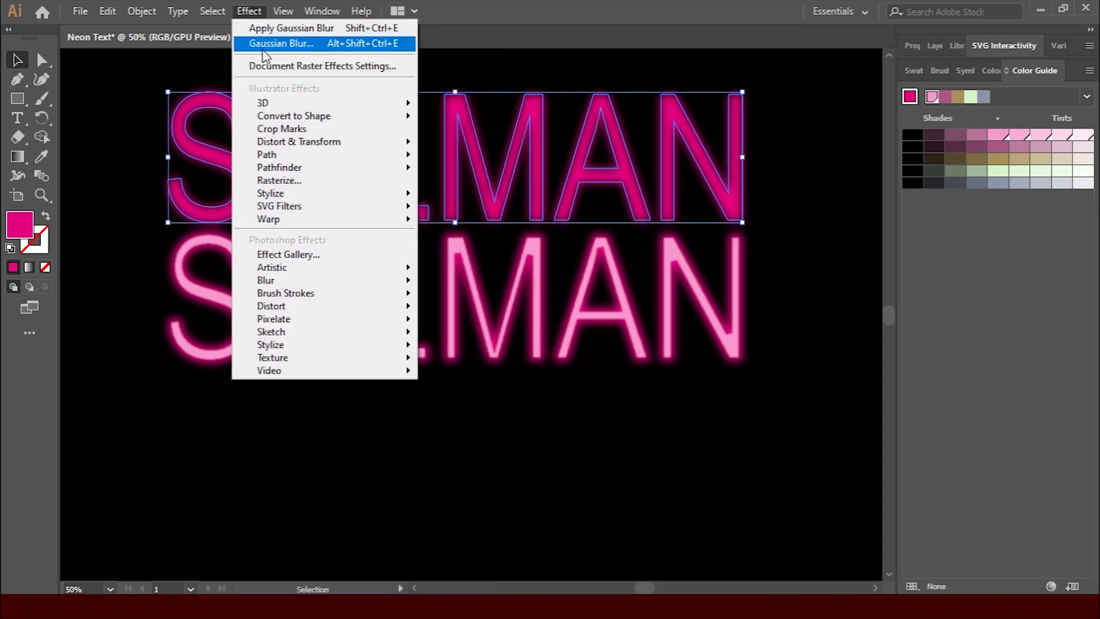
mouse_move(355, 267)
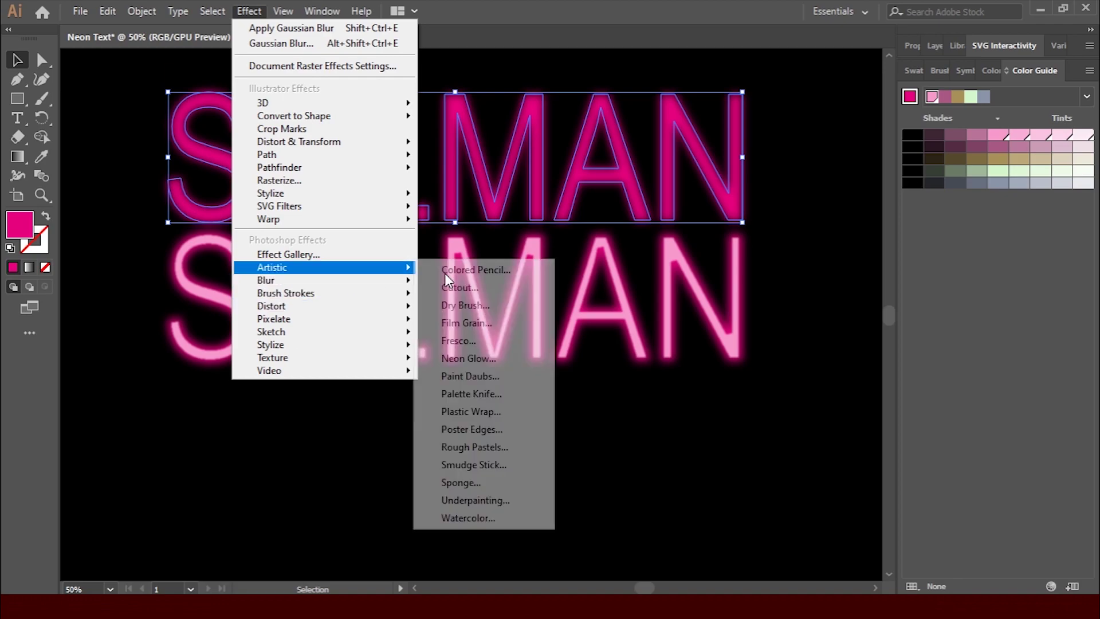
left_click(432, 282)
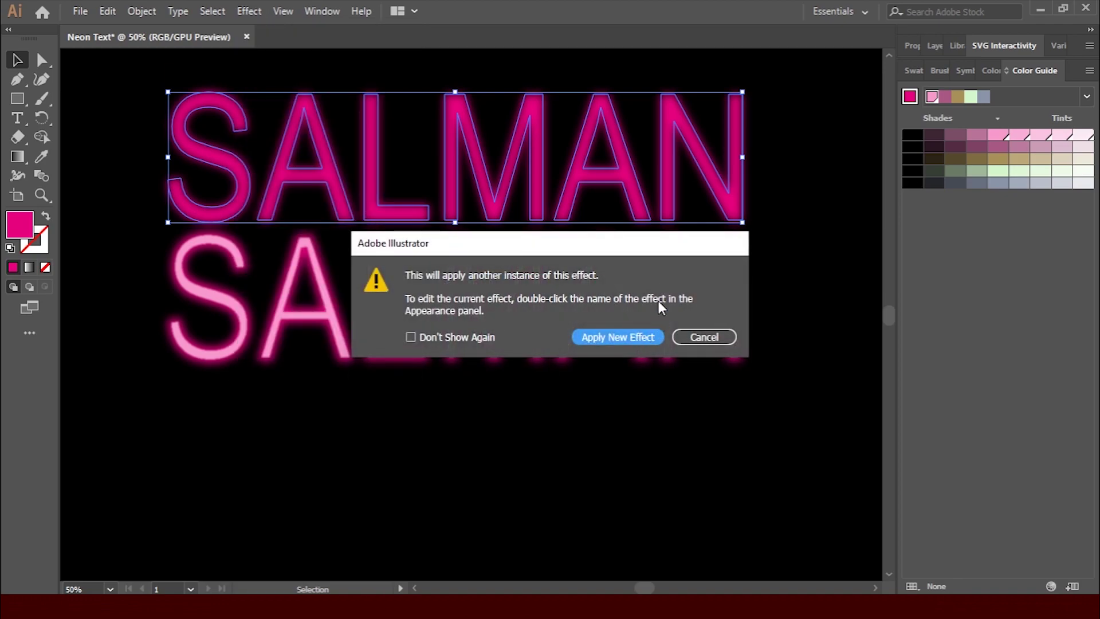
left_click(610, 337)
left_click_drag(401, 442, 453, 453)
left_click(366, 480)
Step: Set the second blur's radius to 20 pixels and apply it to the duplicate
left_click_drag(456, 445, 440, 453)
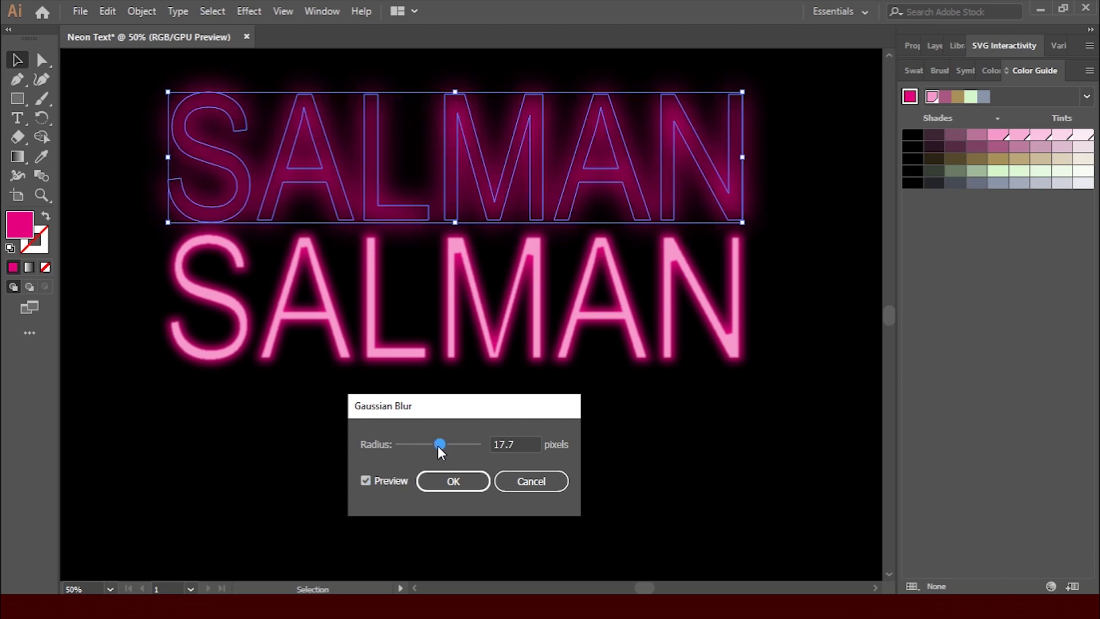
left_click(529, 444)
key("BackSpace")
key("BackSpace")
key("BackSpace")
type("20")
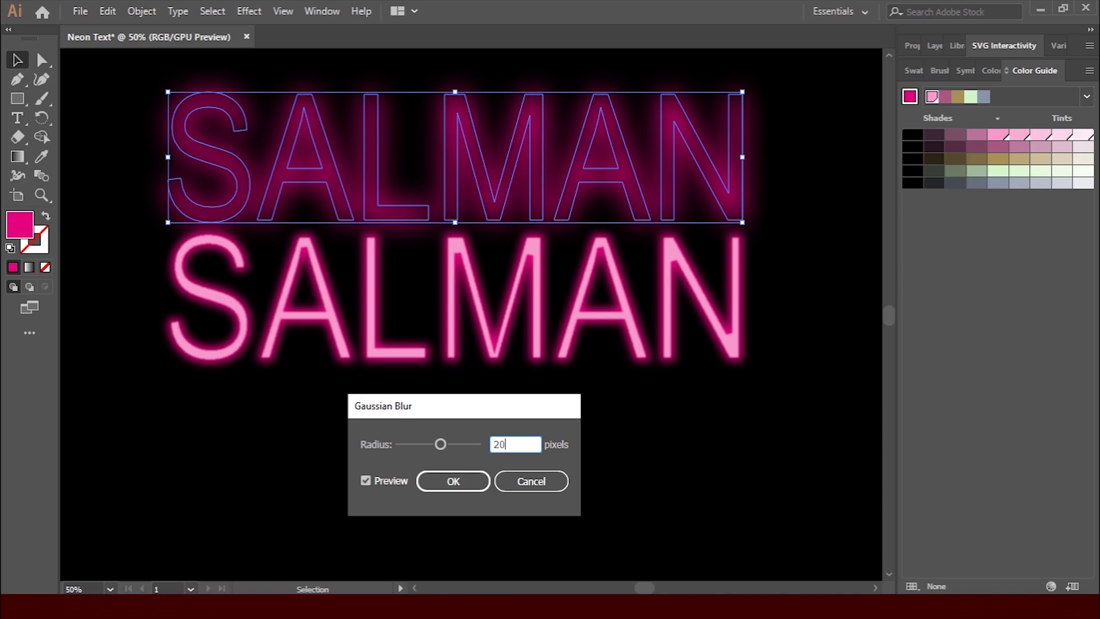
left_click(466, 482)
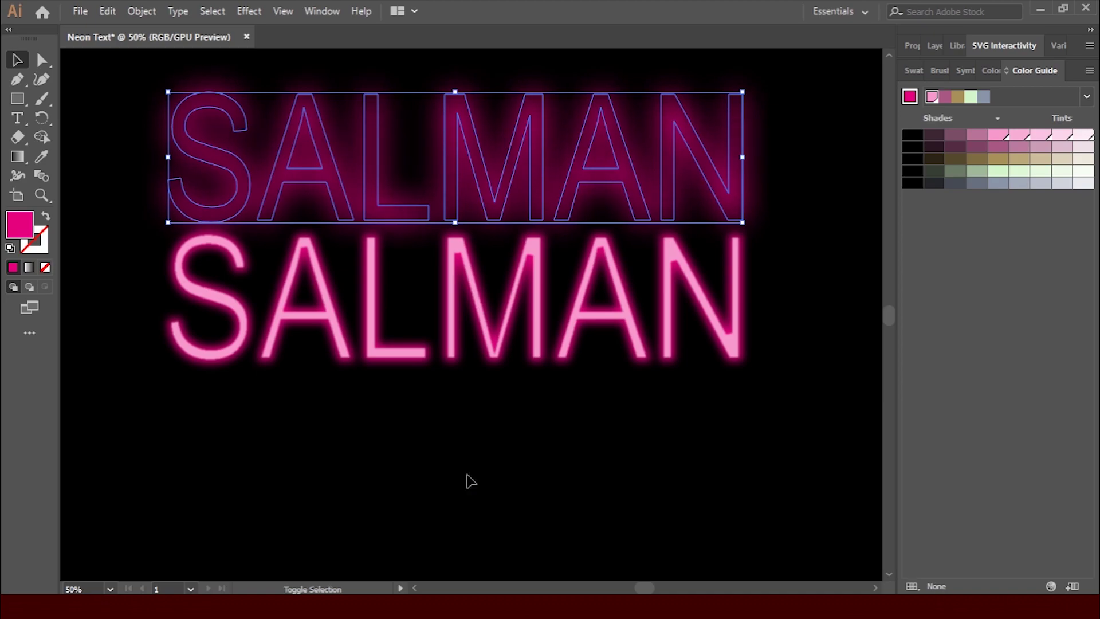
Step: Move the blurred duplicate straight down until it aligns with the neon lettering, deselect it and view the whole artboard
key("shift+Down")
key("shift+Down")
key("shift+Down")
key("shift+Down")
key("shift+Down")
key("shift+Down")
key("shift+Down")
key("shift+Down")
key("shift+Down")
key("shift+Down")
key("shift+Down")
key("shift+Down")
key("shift+Down")
key("shift+Down")
key("shift+Down")
key("shift+Down")
key("shift+Down")
key("shift+Down")
key("shift+Down")
key("shift+Down")
key("shift+Down")
key("shift+Down")
key("shift+Down")
key("shift+Down")
key("shift+Down")
key("shift+Down")
key("shift+Down")
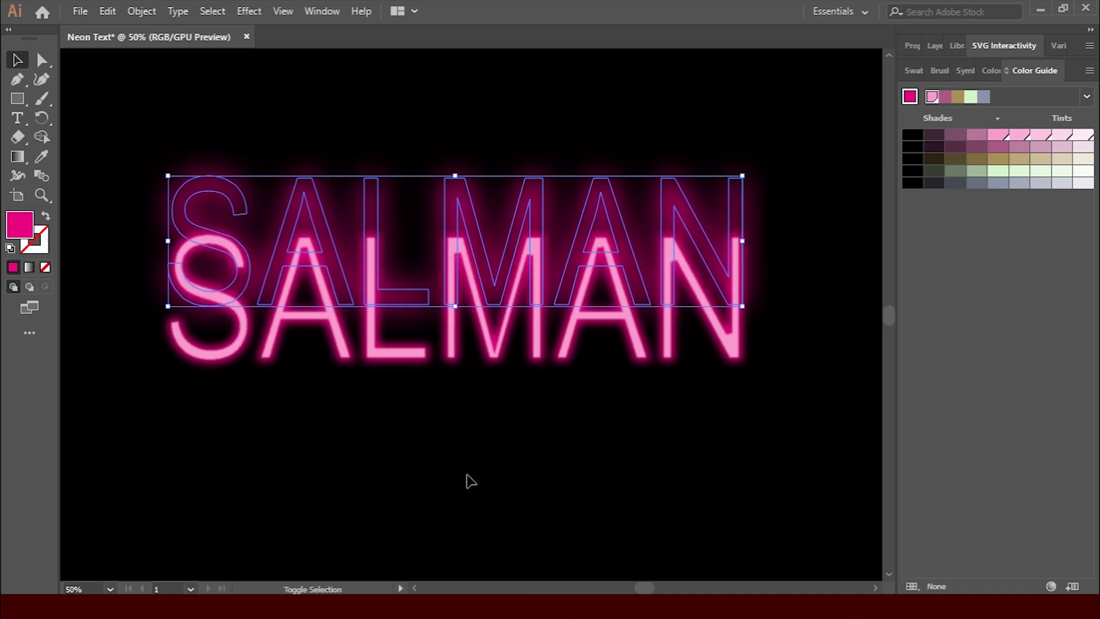
key("shift+Down")
key("shift+Down")
key("shift+Down")
key("shift+Down")
key("shift+Down")
key("shift+Down")
key("shift+Down")
key("shift+Down")
key("shift+Down")
key("shift+Down")
key("shift+Down")
key("shift+Down")
key("shift+Down")
key("shift+Down")
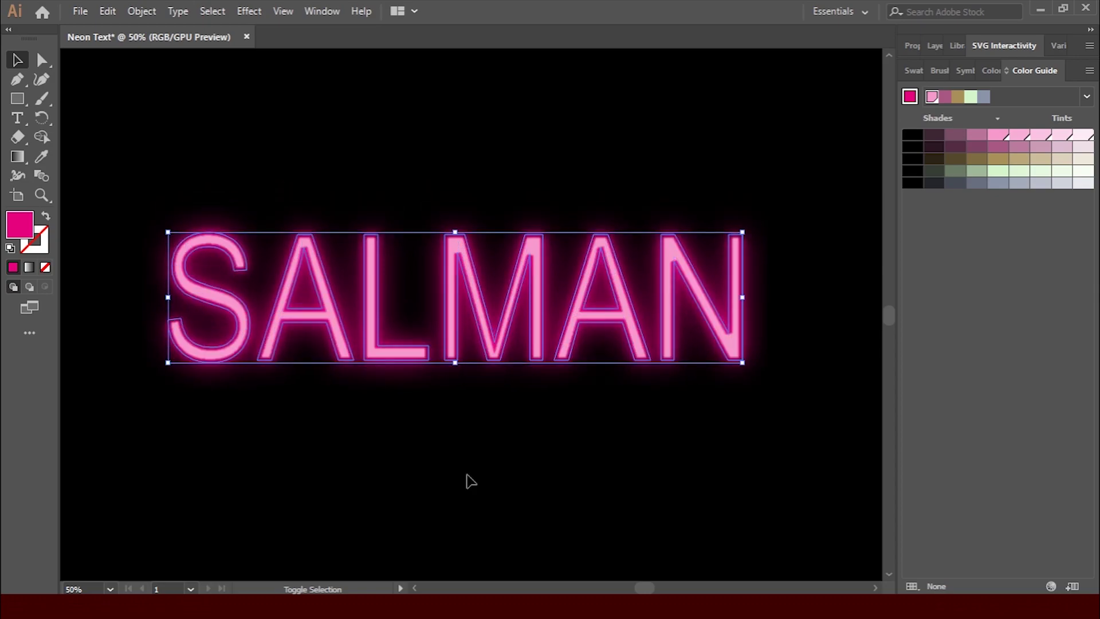
left_click(467, 475)
key("ctrl+minus")
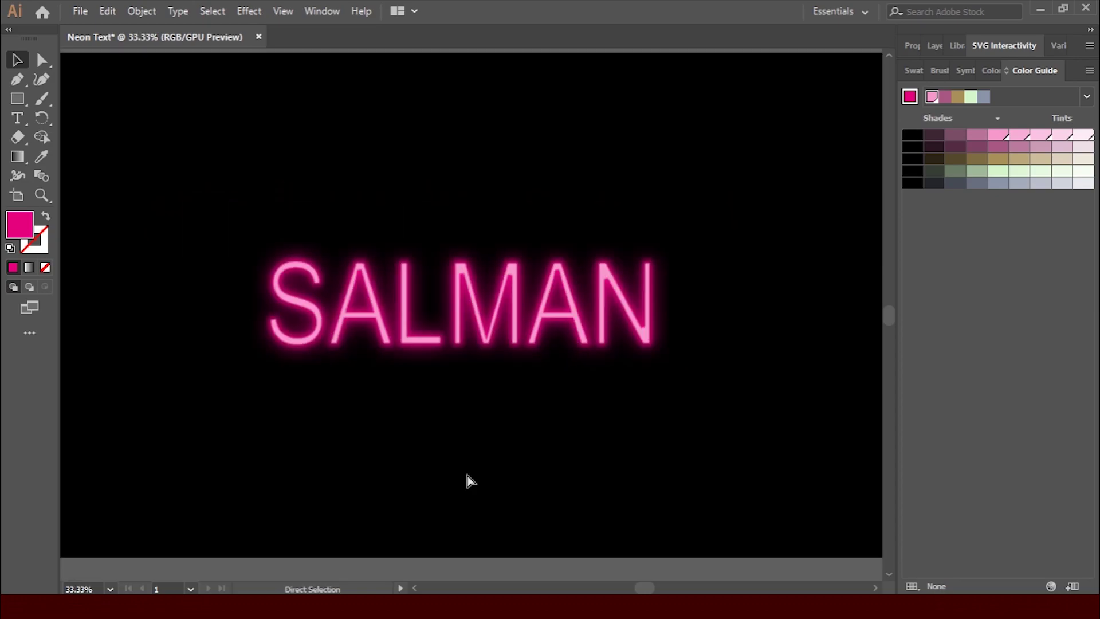
key("ctrl+minus")
key("ctrl+minus")
key("ctrl+plus")
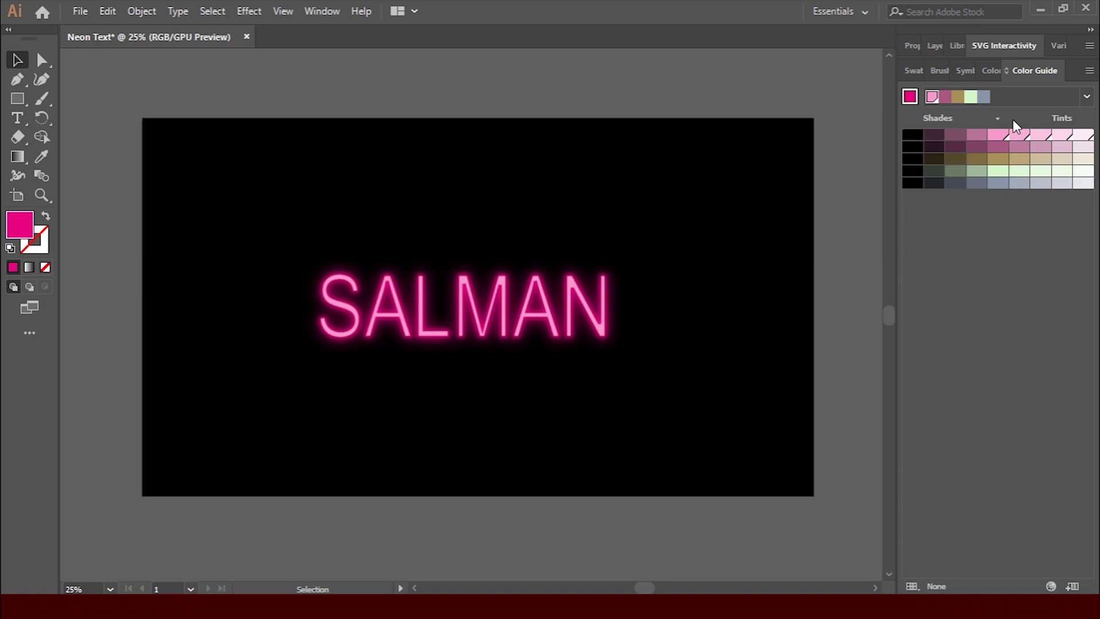
Step: Open the options of the global RGB Magenta swatch and turn on the preview
left_click(987, 68)
left_click(925, 70)
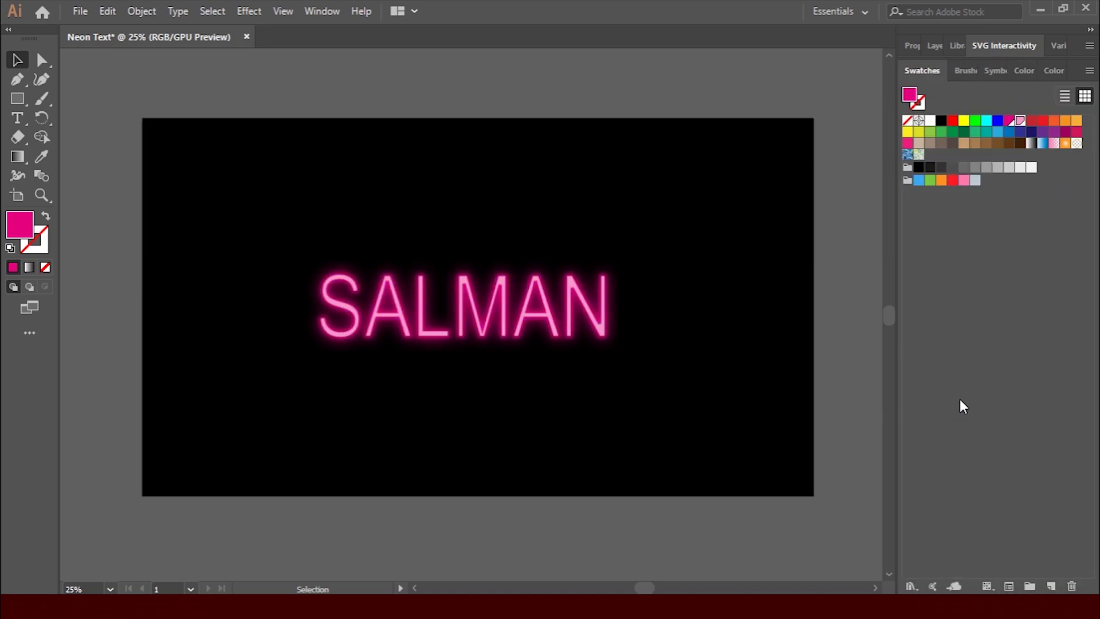
double_click(1009, 120)
left_click_drag(517, 150, 142, 154)
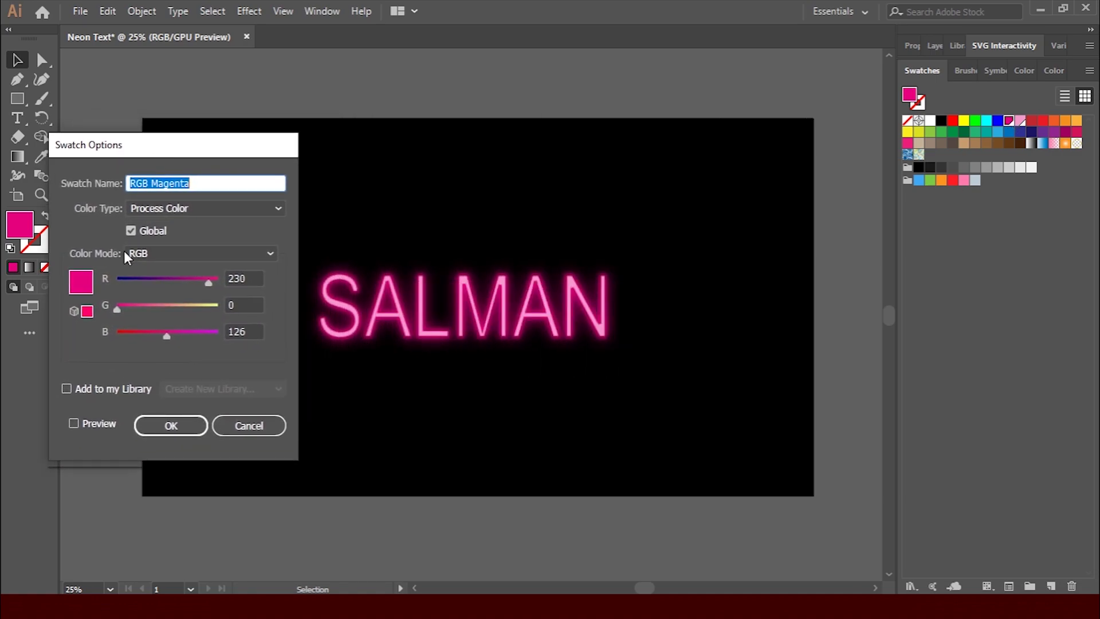
left_click(89, 425)
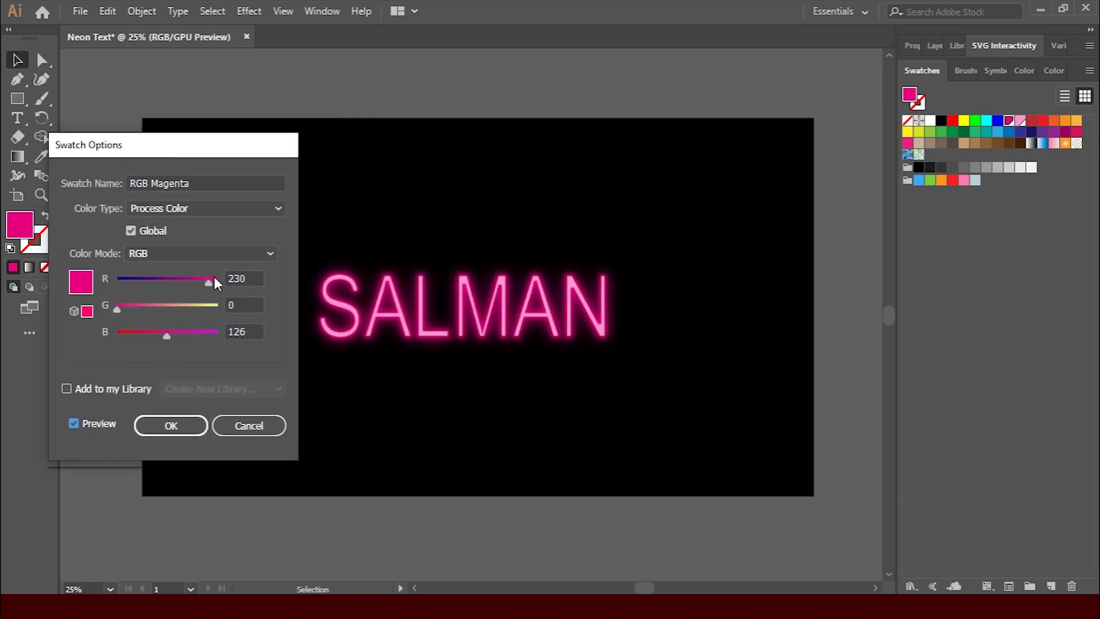
Step: Change the RGB Magenta swatch to R 210, G 21, B 43 to recolor the neon text red
left_click_drag(212, 284, 163, 280)
mouse_move(118, 310)
left_mouse_down()
mouse_move(211, 308)
mouse_move(126, 305)
left_mouse_up()
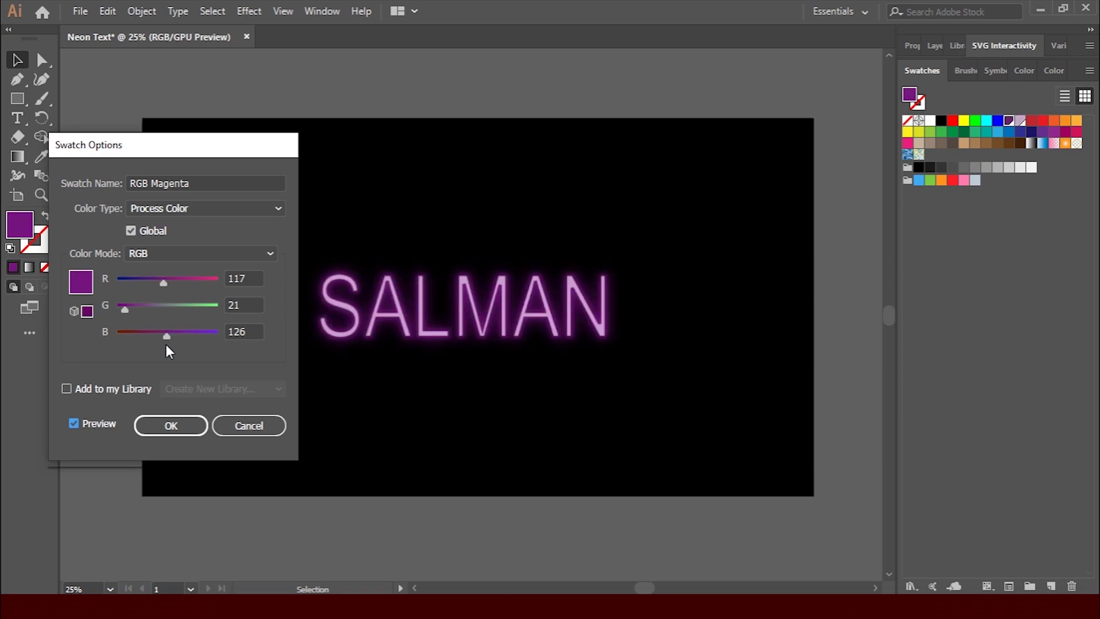
left_click_drag(171, 339, 138, 336)
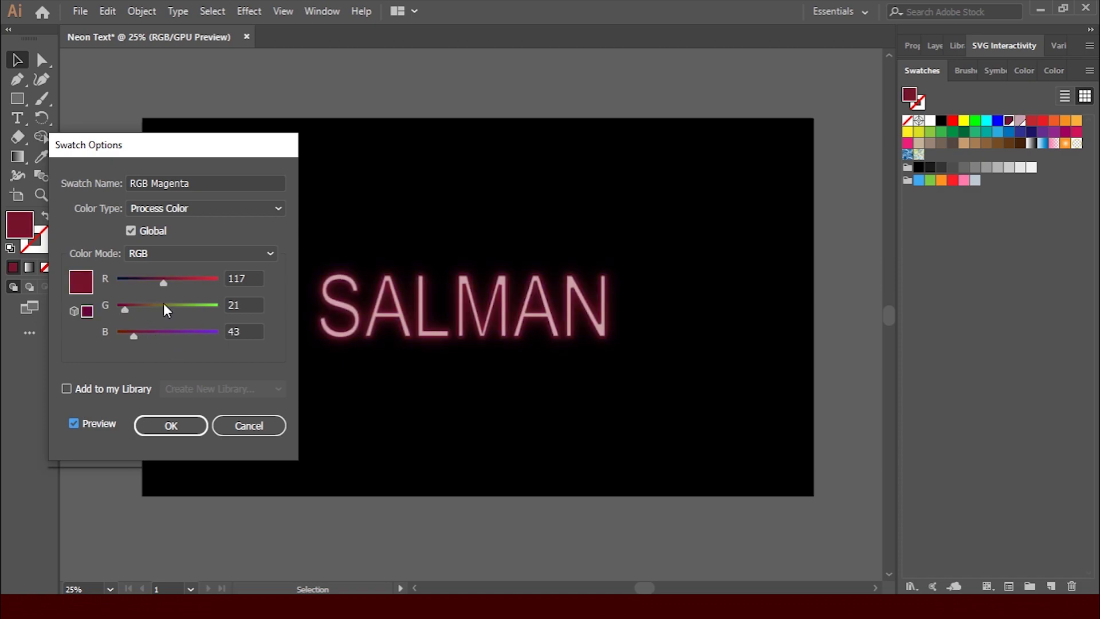
left_click_drag(164, 282, 202, 283)
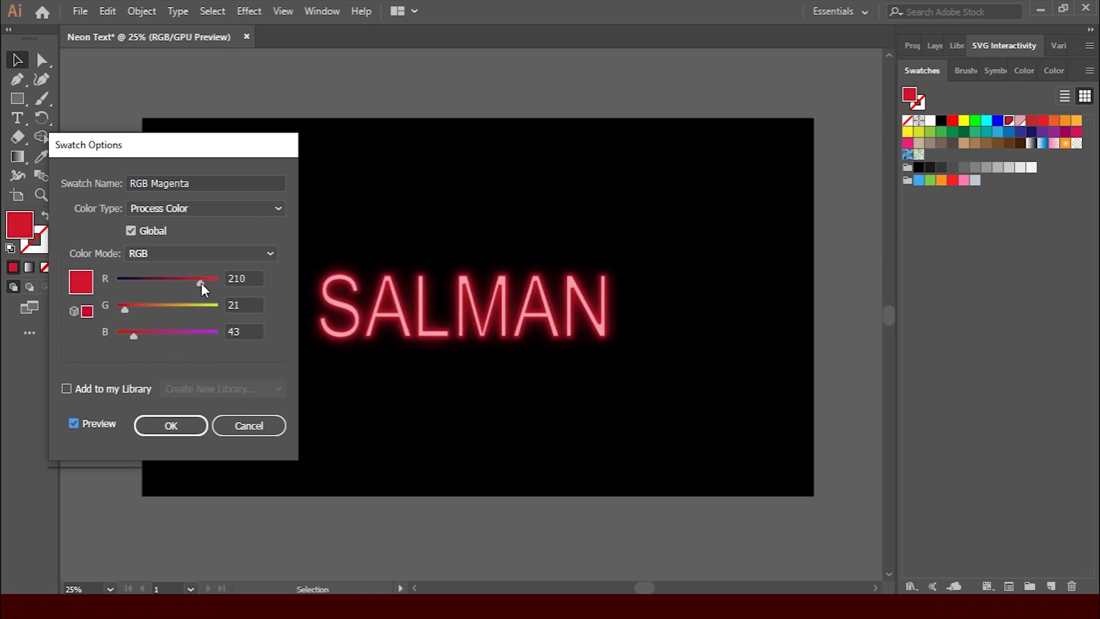